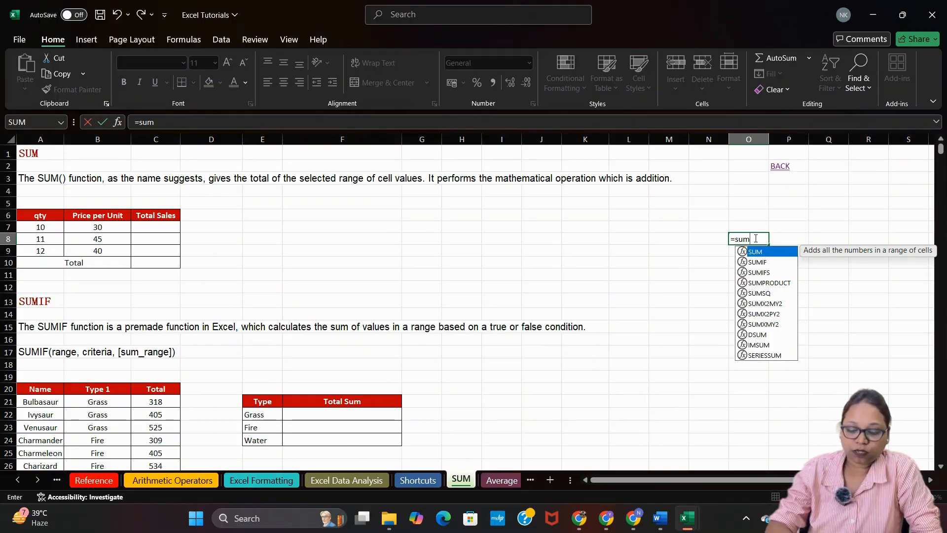
# Step: Remove the unfinished =sum entry from cell O8 and leave the cell empty
pyautogui.press('BackSpace')
pyautogui.press('BackSpace')
pyautogui.press('BackSpace')
pyautogui.press('BackSpace')
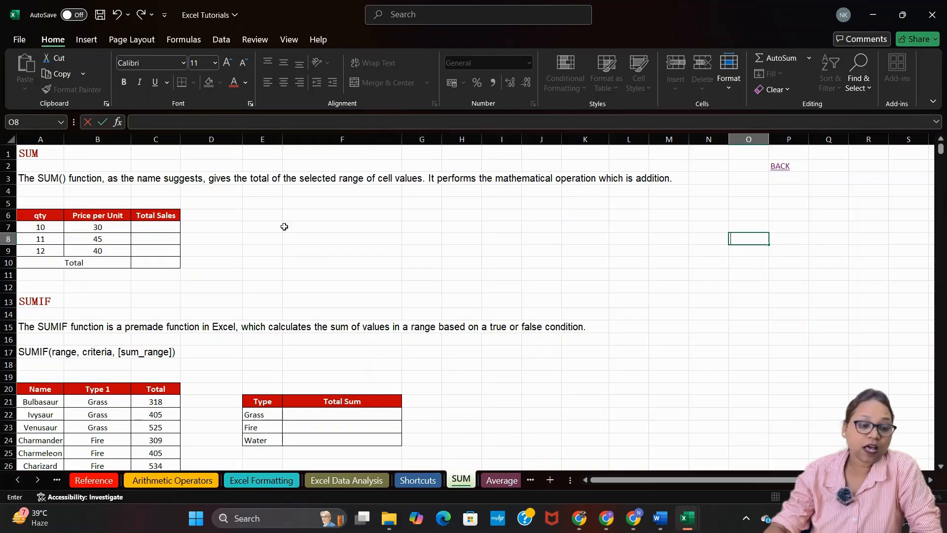
pyautogui.click(255, 225)
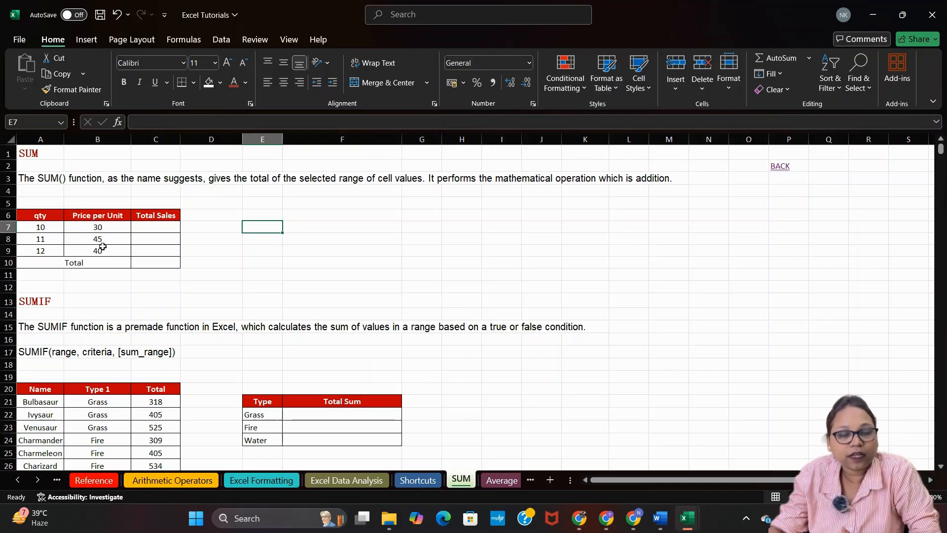
# Step: Calculate Total Sales in C7 with =A7*B7 and fill the formula down to C9
pyautogui.click(154, 227)
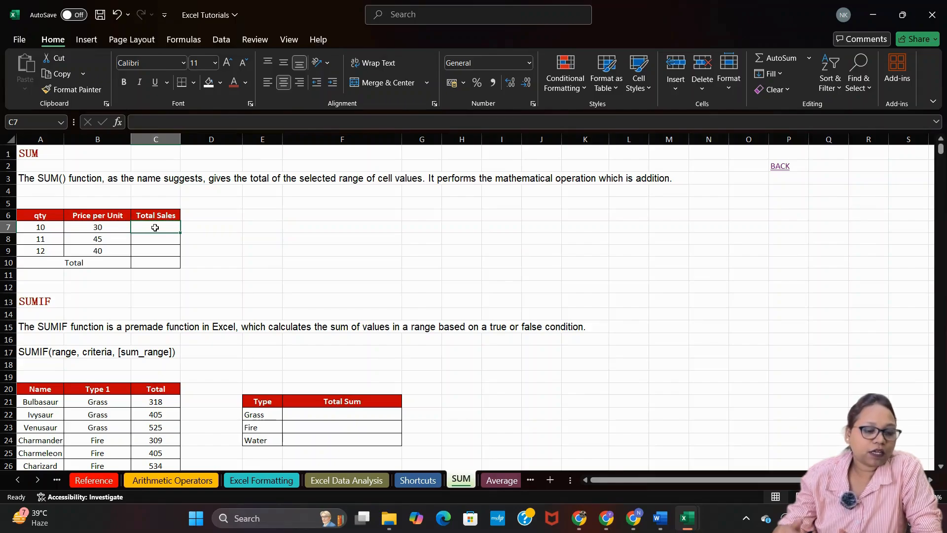
pyautogui.write('=')
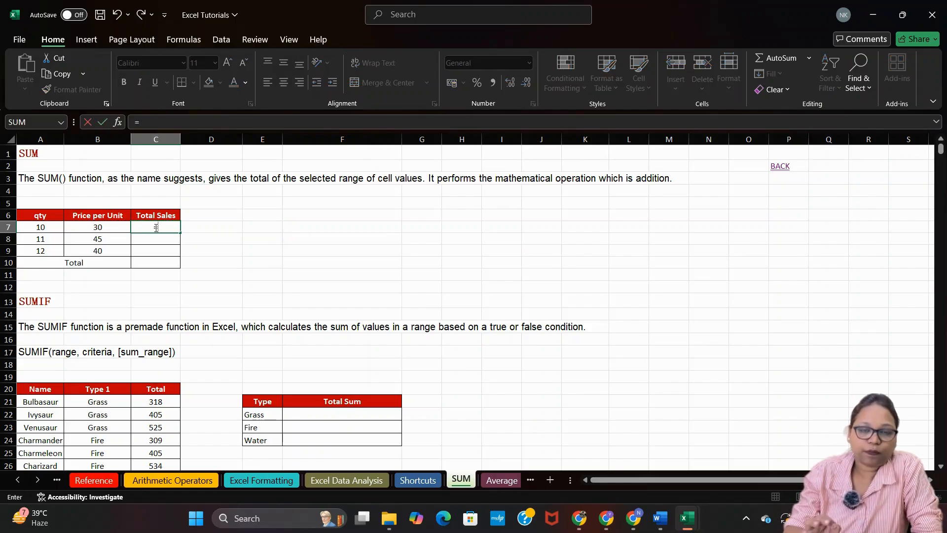
pyautogui.click(41, 228)
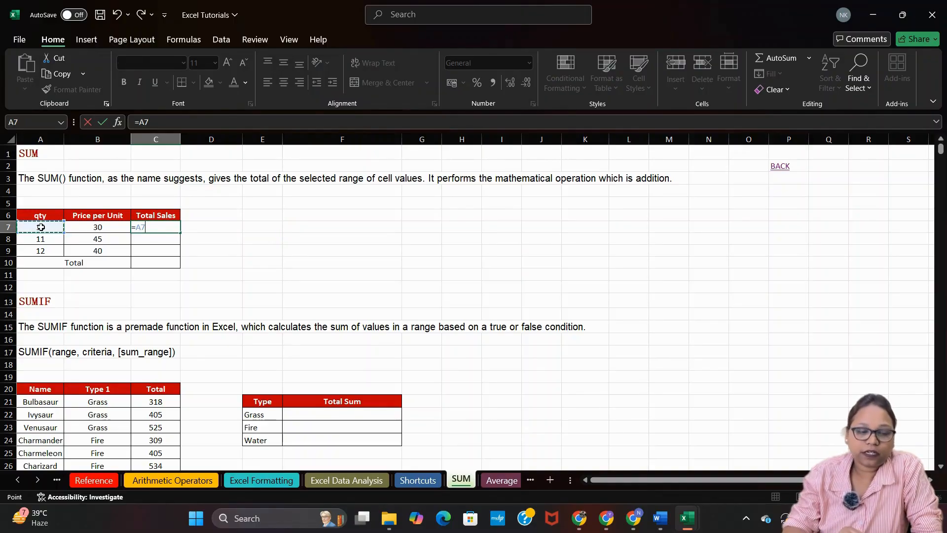
pyautogui.write('*')
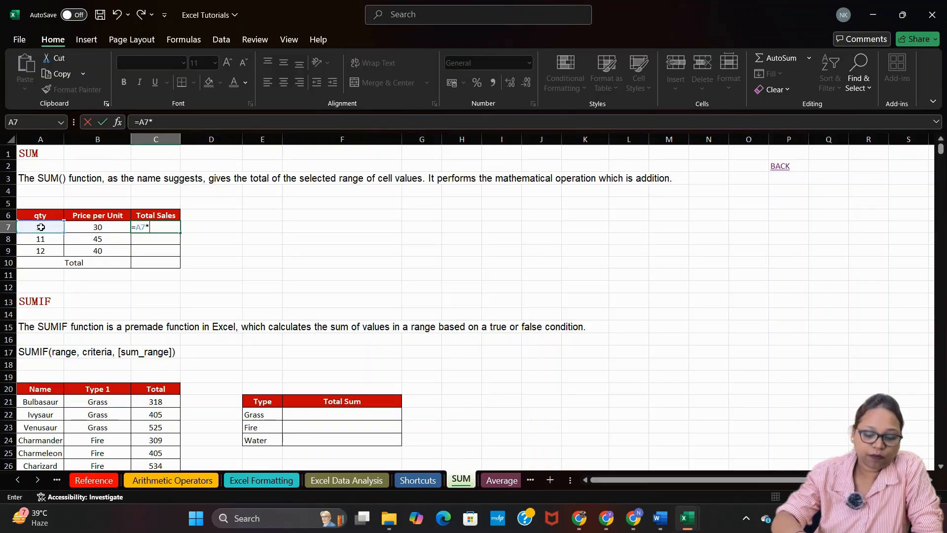
pyautogui.click(105, 227)
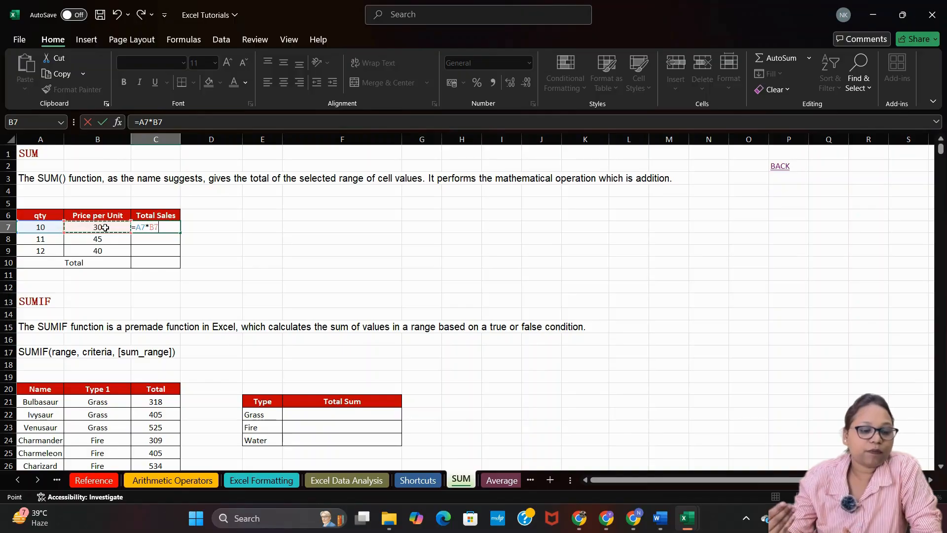
pyautogui.press('Return')
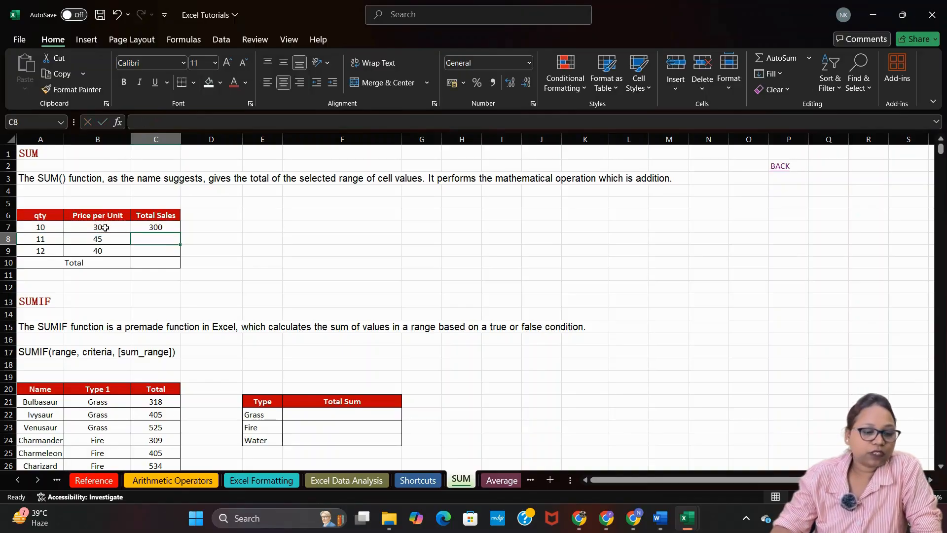
pyautogui.click(153, 227)
pyautogui.moveTo(181, 234); pyautogui.dragTo(182, 252)
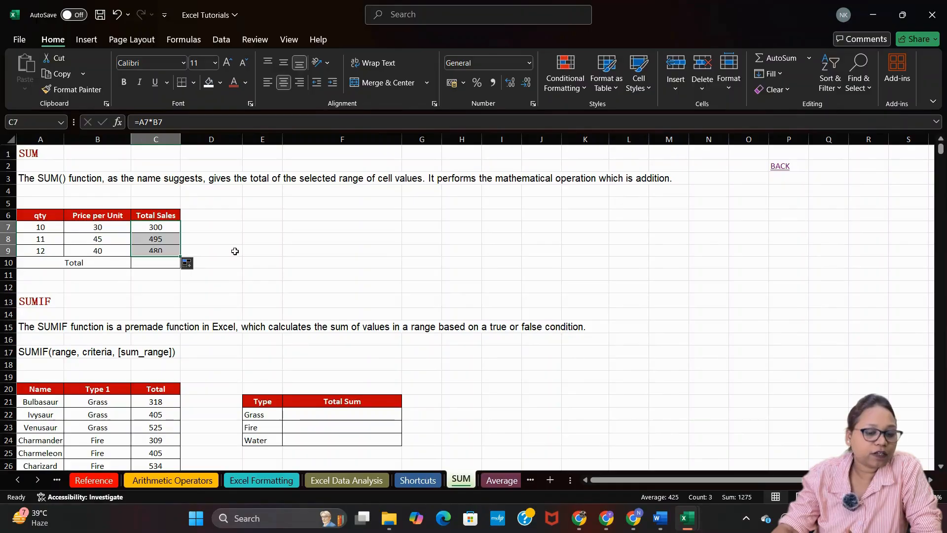
# Step: Total the sales in C10 with =SUM(C7:C9), and clear that cell again
pyautogui.click(165, 265)
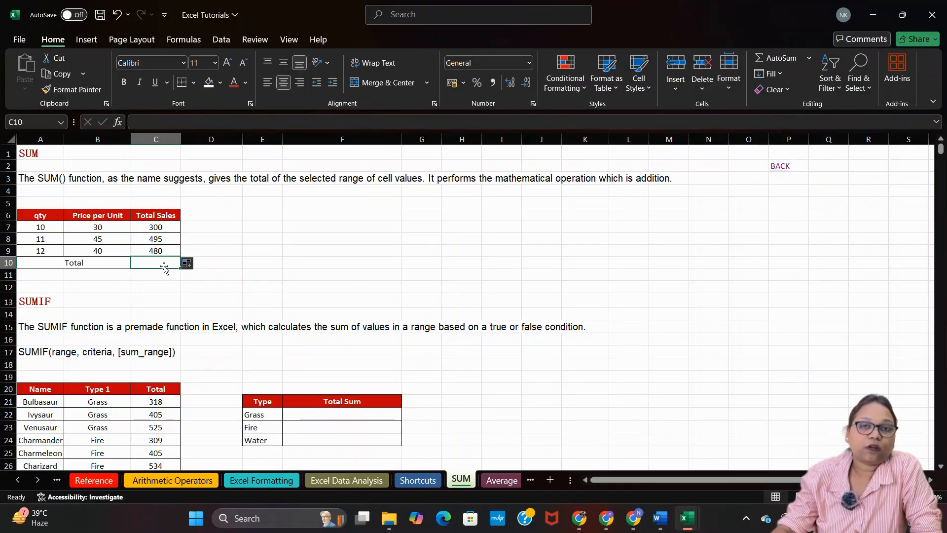
pyautogui.write('=sum')
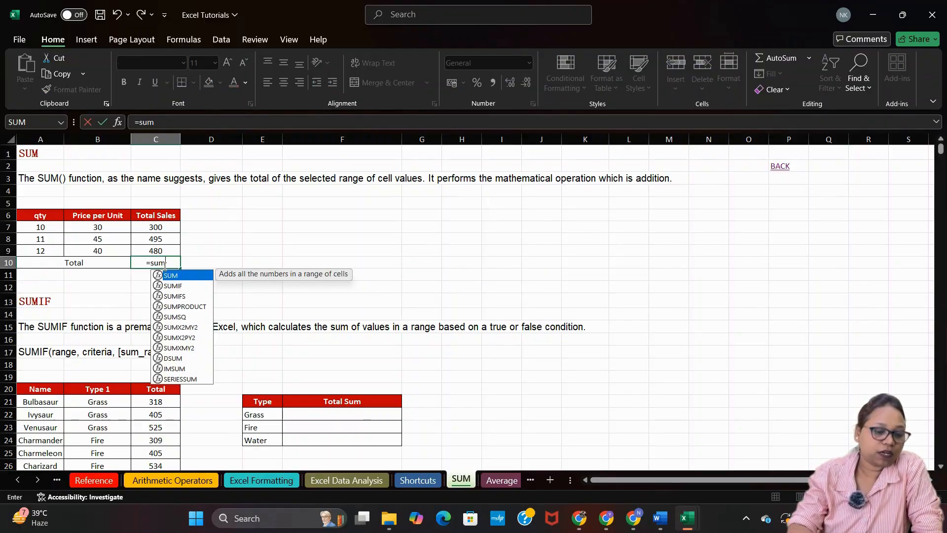
pyautogui.press('Tab')
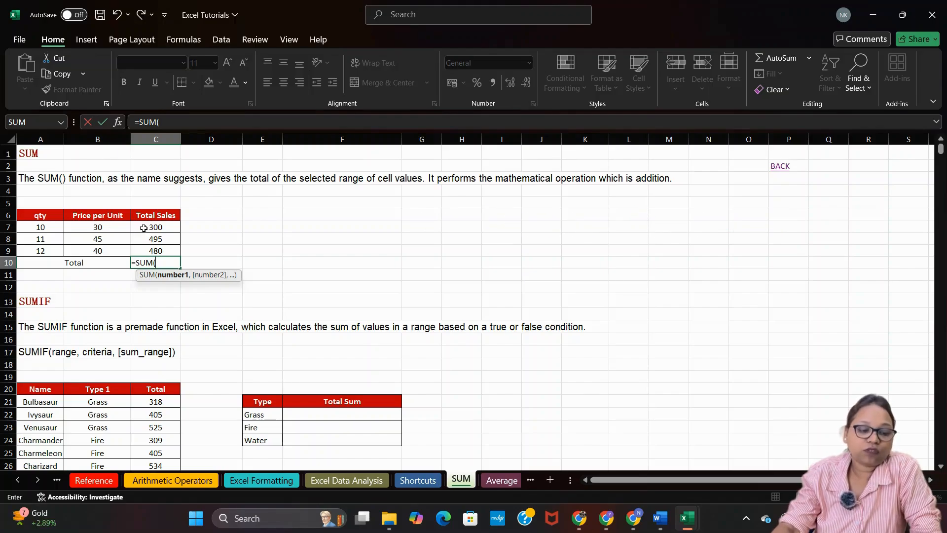
pyautogui.moveTo(143, 227); pyautogui.dragTo(148, 248)
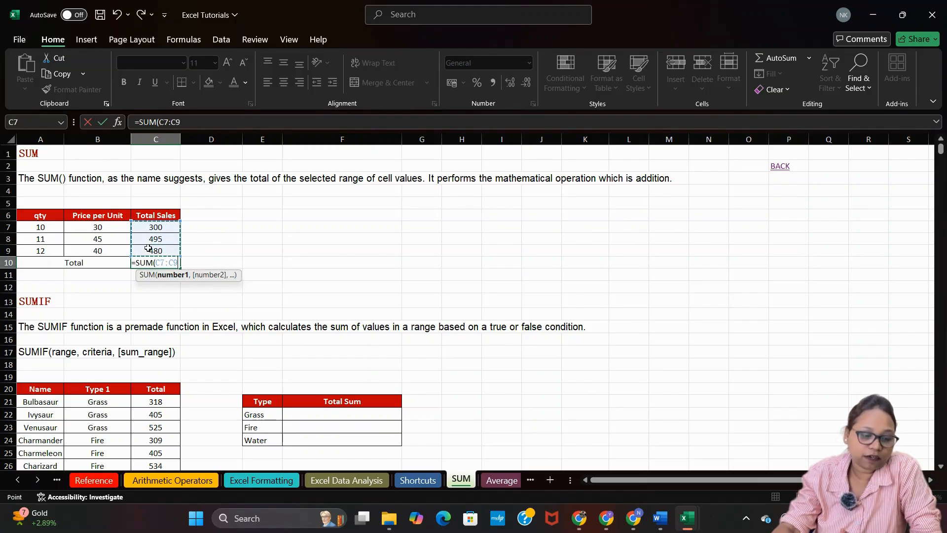
pyautogui.press('Return')
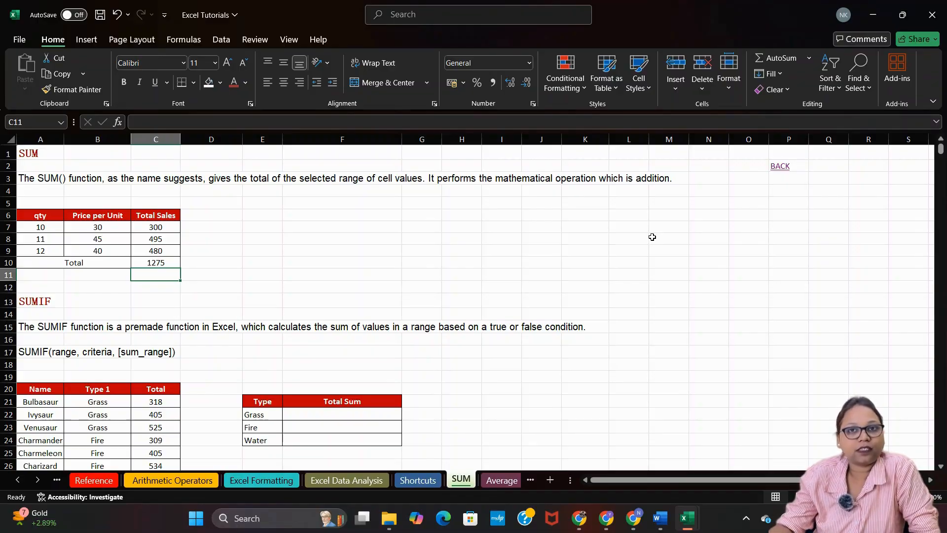
pyautogui.click(155, 260)
pyautogui.press('Delete')
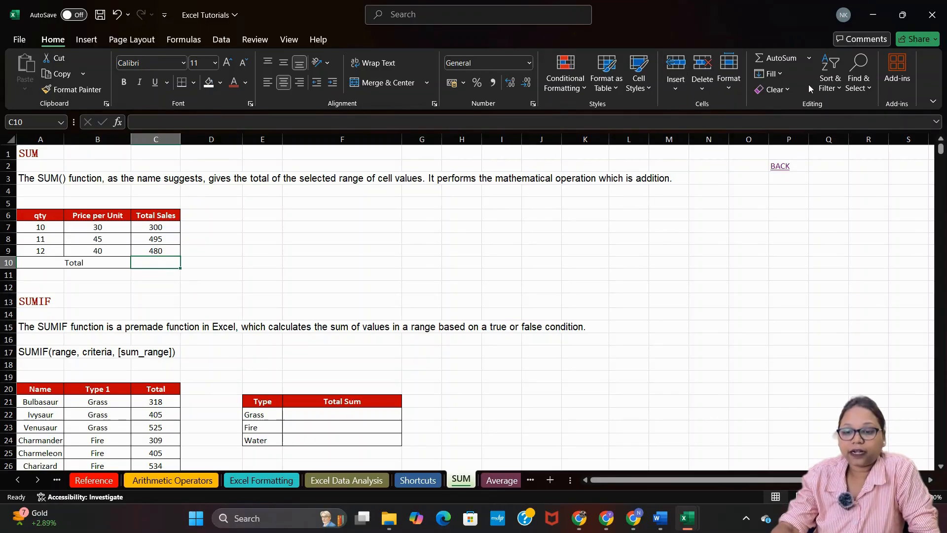
# Step: Total the Total Sales column into C10 with AutoSum and check the cell's formula
pyautogui.click(809, 58)
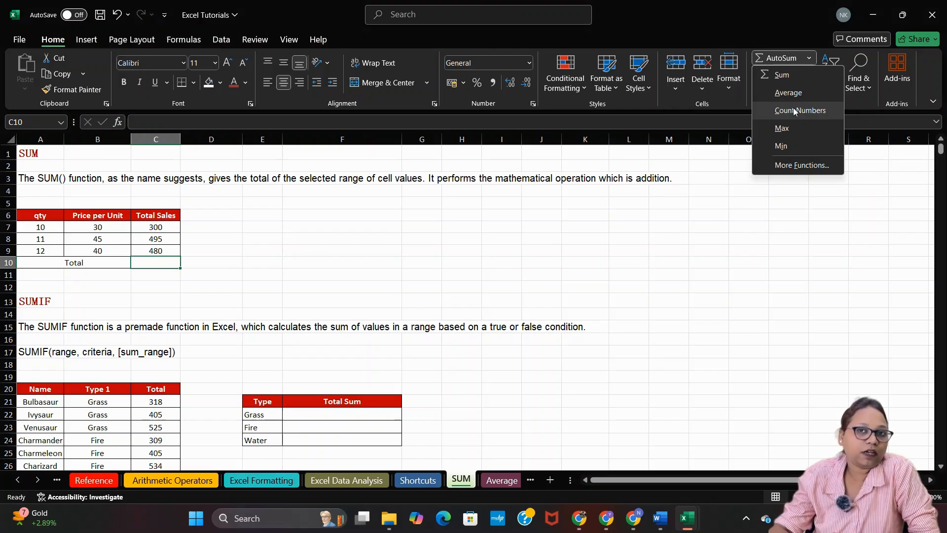
pyautogui.click(717, 215)
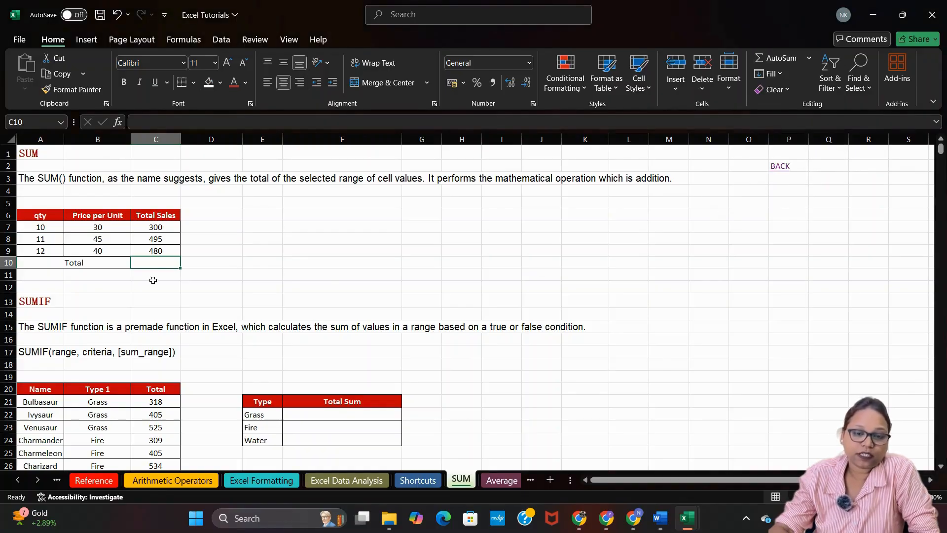
pyautogui.moveTo(155, 227); pyautogui.dragTo(154, 263)
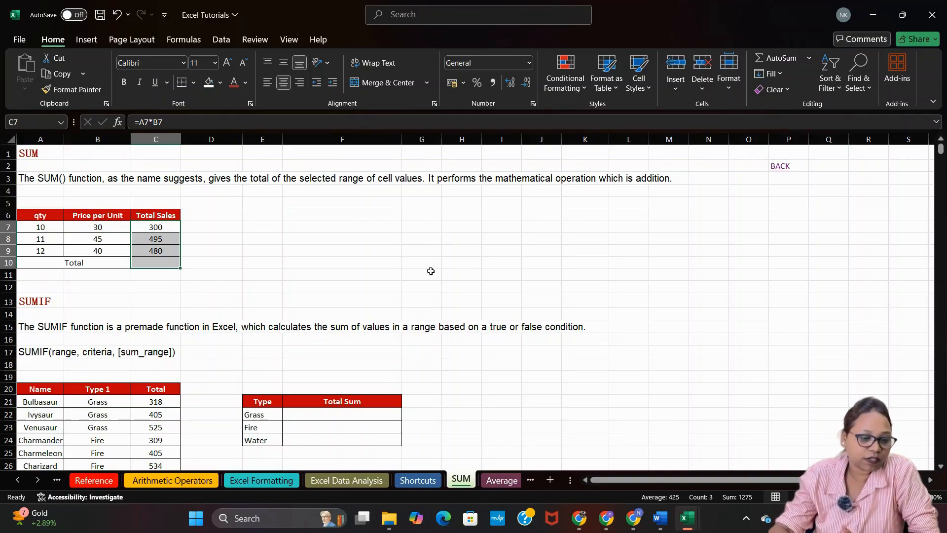
pyautogui.click(775, 59)
pyautogui.click(436, 261)
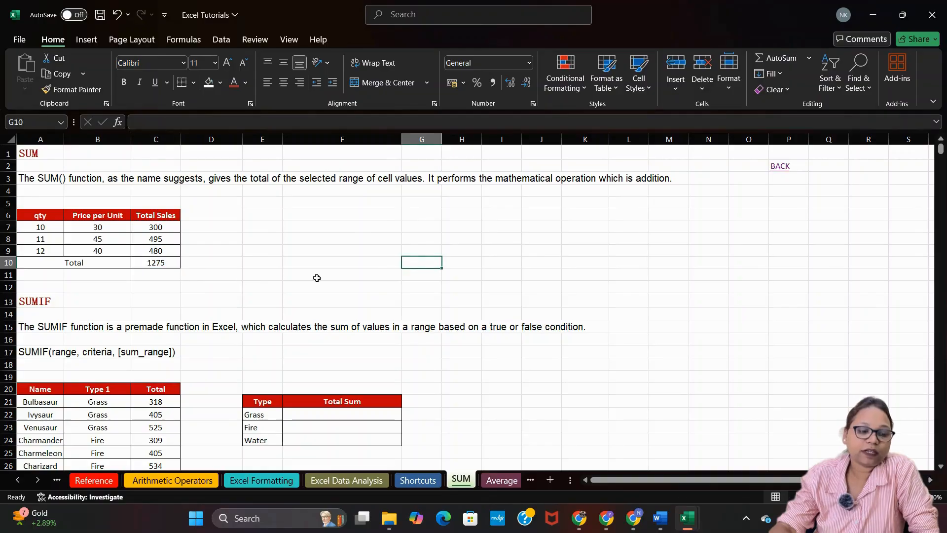
pyautogui.click(151, 264)
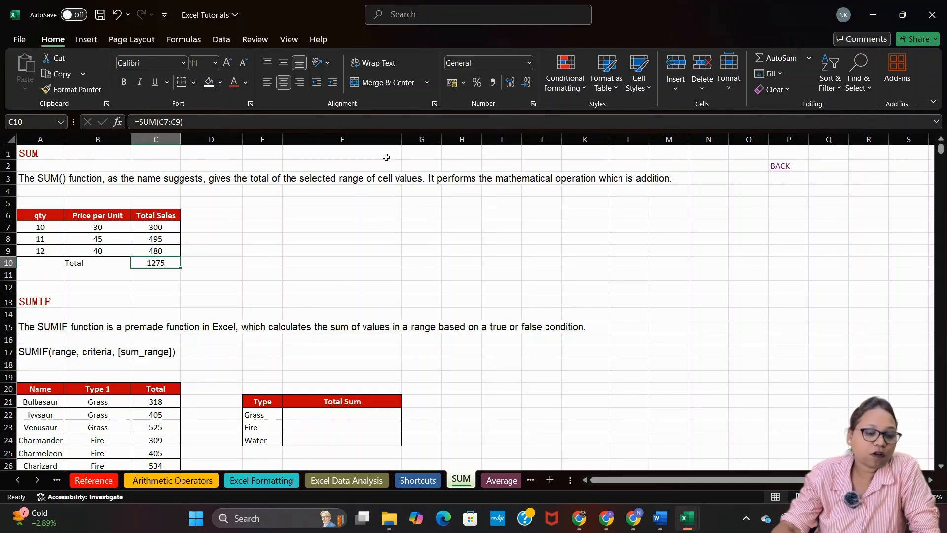
# Step: Calculate the Grass total in F22 with =SUMIF(B21:B29,E22,C21:C29) and check it against the sum of C21:C23
pyautogui.scroll(-7, 380, 305)
pyautogui.scroll(3, 379, 314)
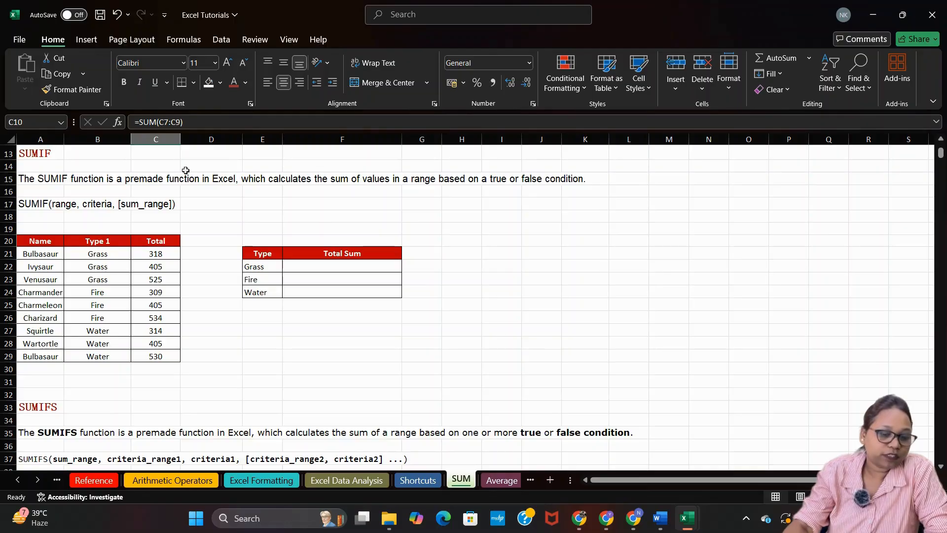
pyautogui.click(328, 266)
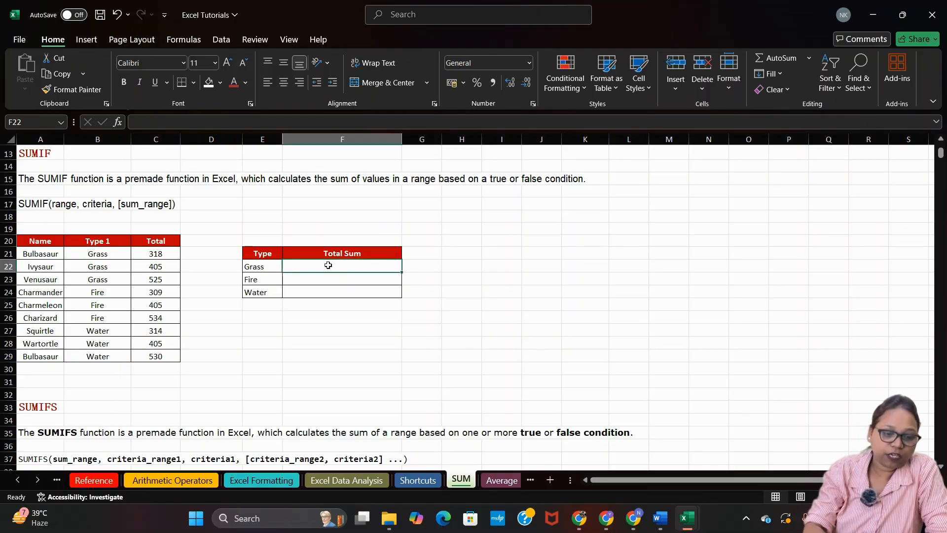
pyautogui.write('=sum')
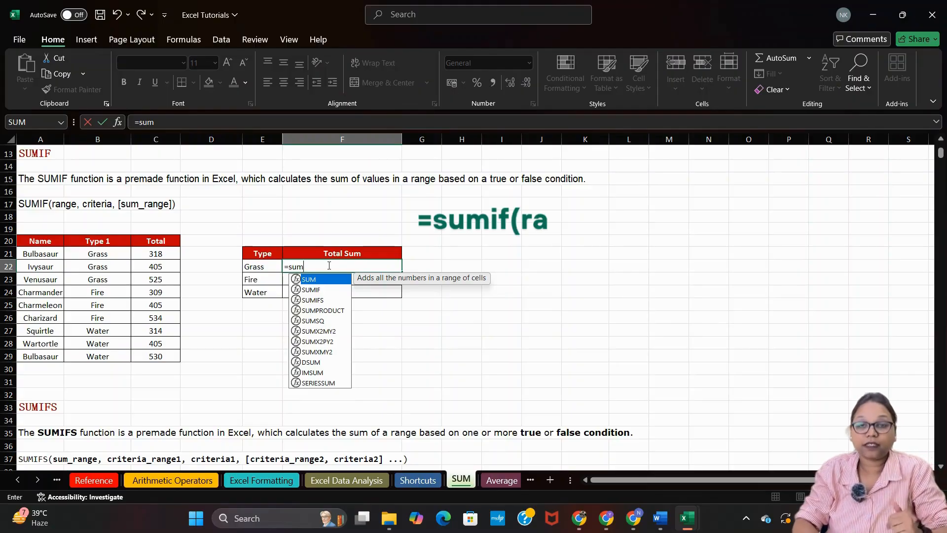
pyautogui.press('Down')
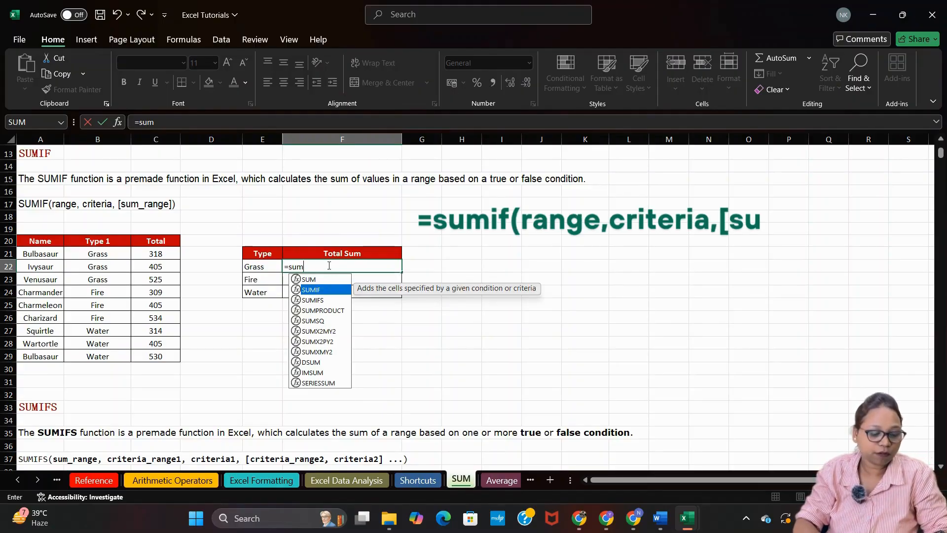
pyautogui.press('Tab')
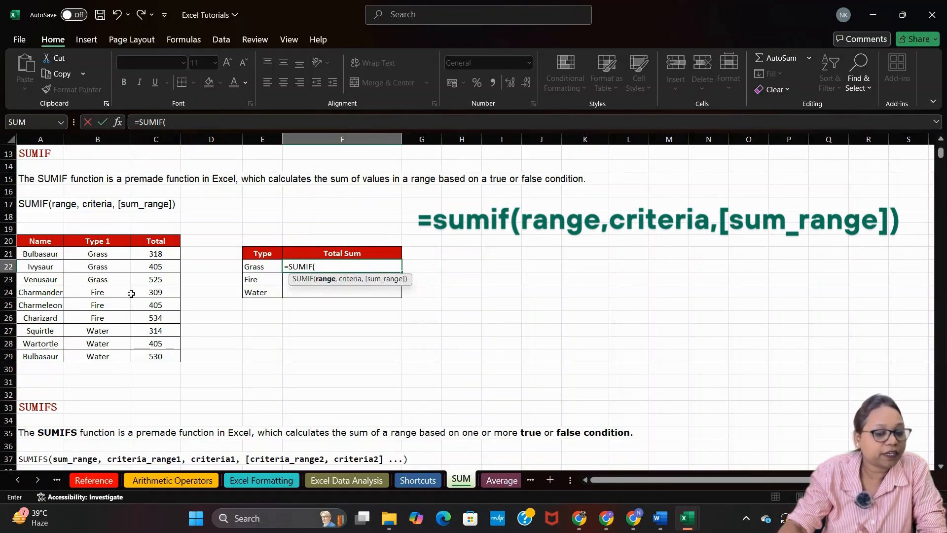
pyautogui.click(97, 252)
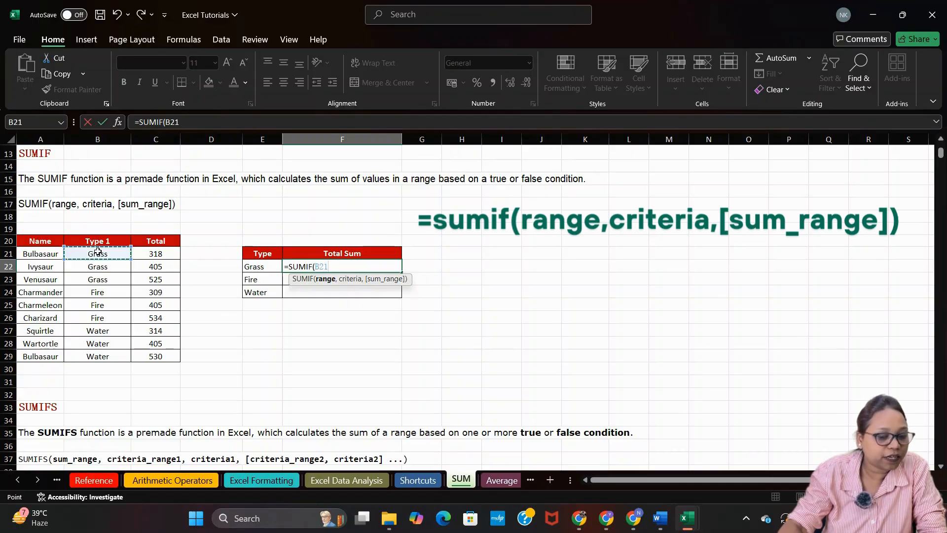
pyautogui.moveTo(97, 252); pyautogui.dragTo(104, 354)
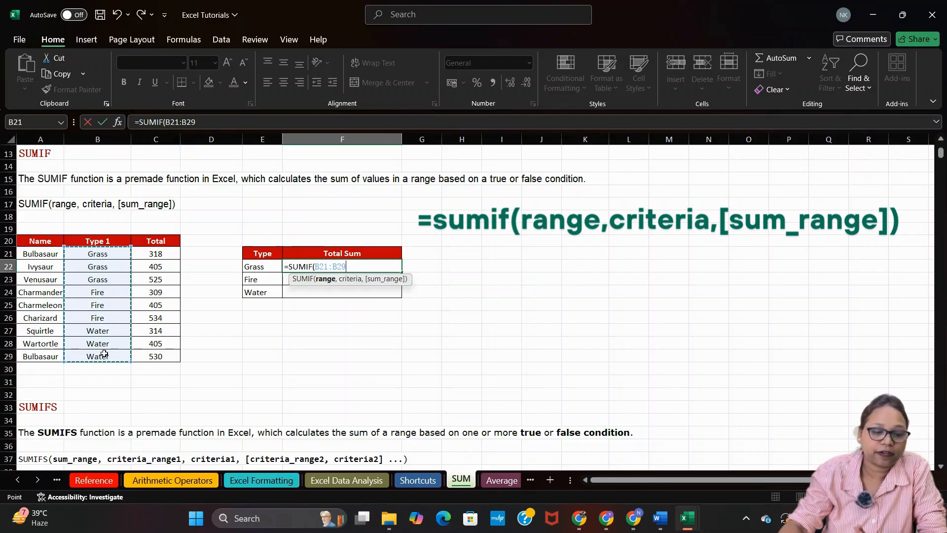
pyautogui.write(',')
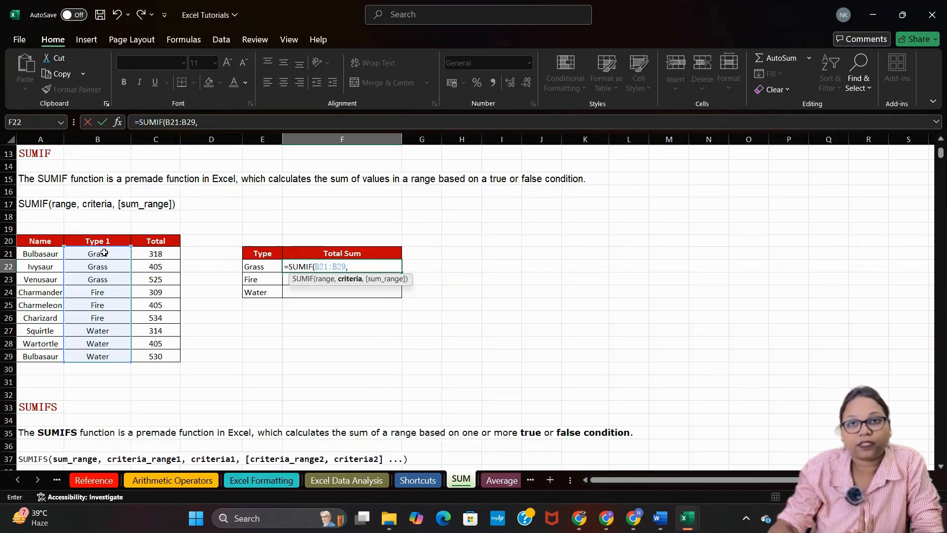
pyautogui.click(256, 265)
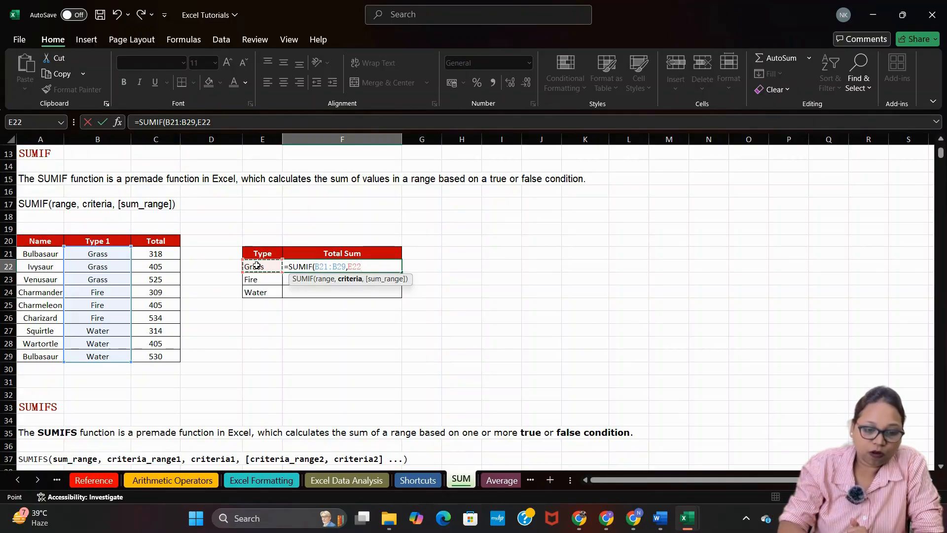
pyautogui.write(',')
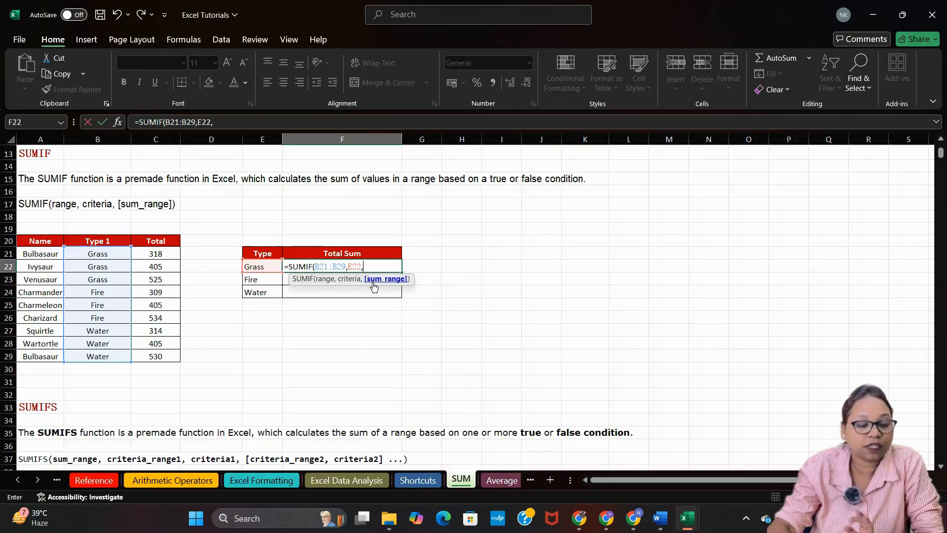
pyautogui.moveTo(150, 254); pyautogui.dragTo(158, 358)
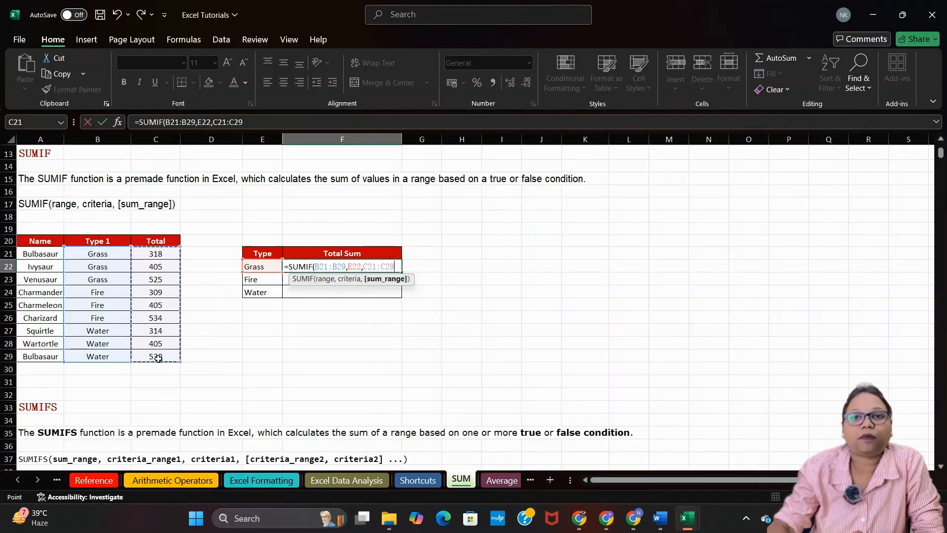
pyautogui.press('Return')
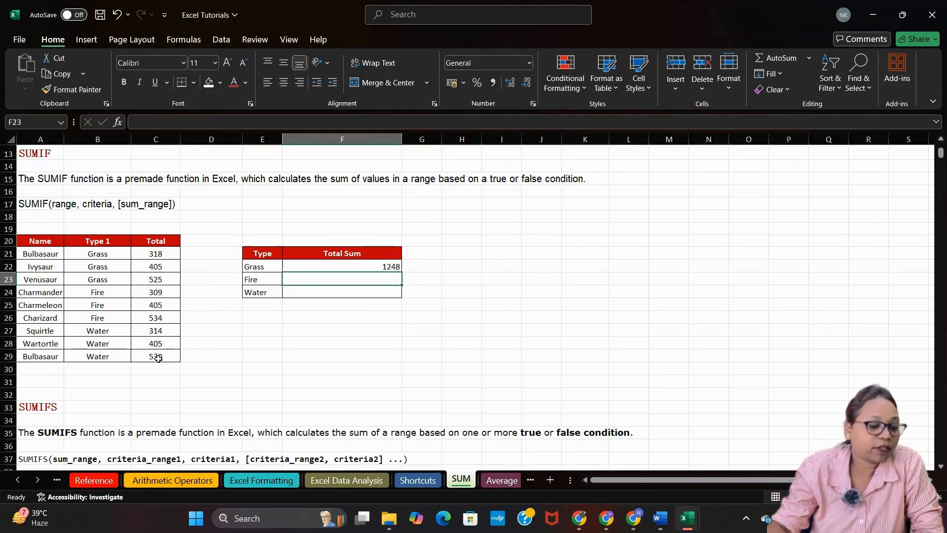
pyautogui.moveTo(150, 254); pyautogui.dragTo(152, 279)
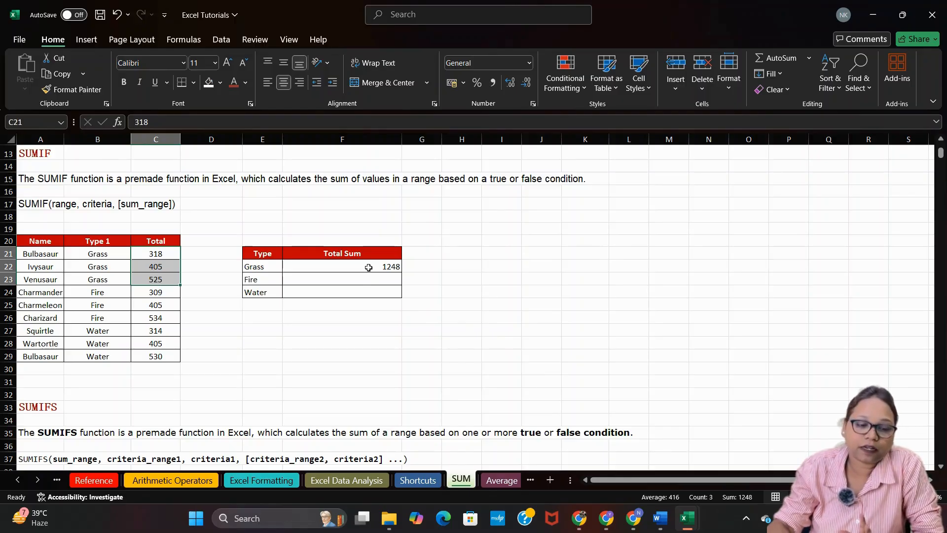
# Step: Calculate the Fire total in F23 with =SUMIF(B21:B29,E23,C21:C29)
pyautogui.click(352, 282)
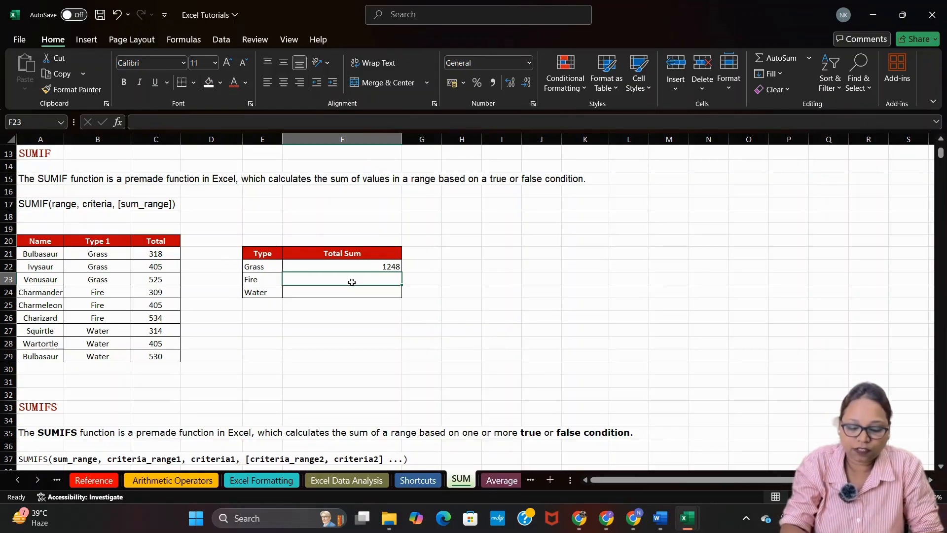
pyautogui.write('=sumif')
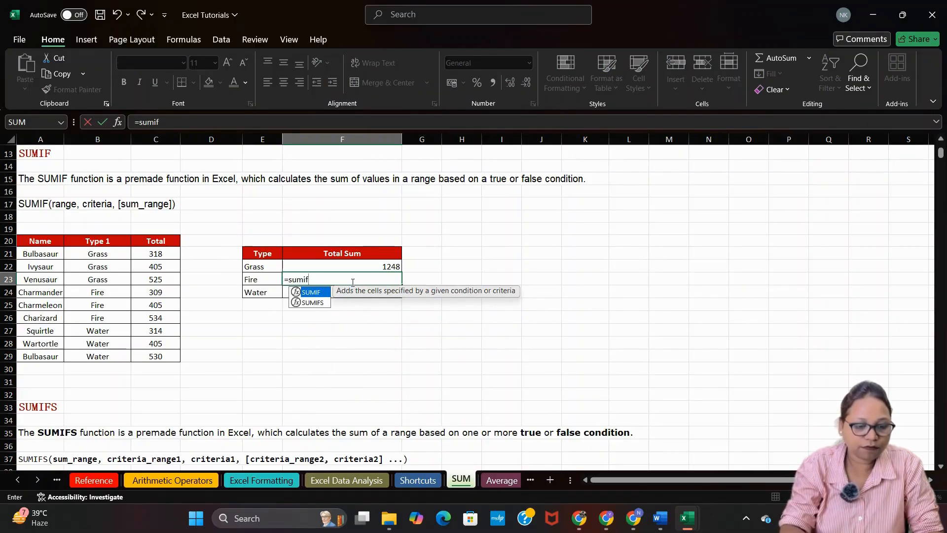
pyautogui.press('Tab')
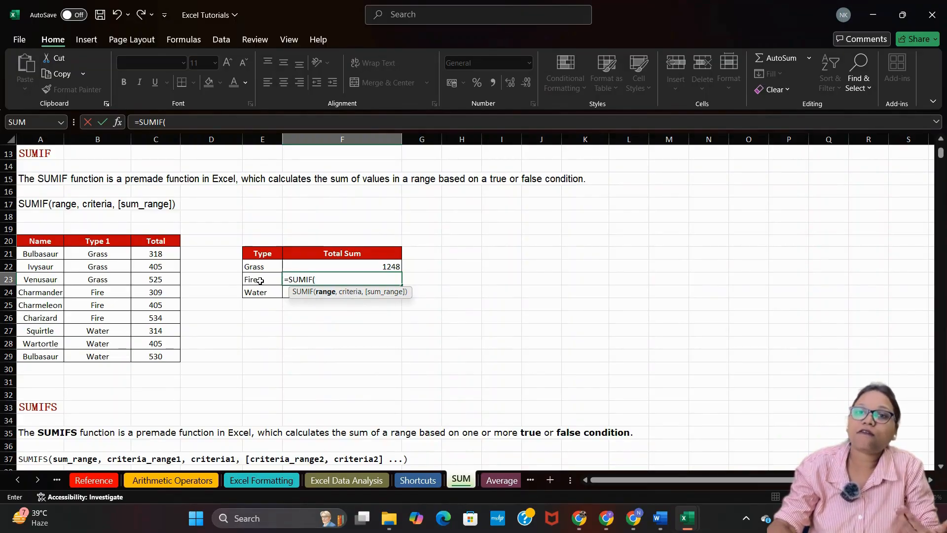
pyautogui.moveTo(97, 253); pyautogui.dragTo(89, 353)
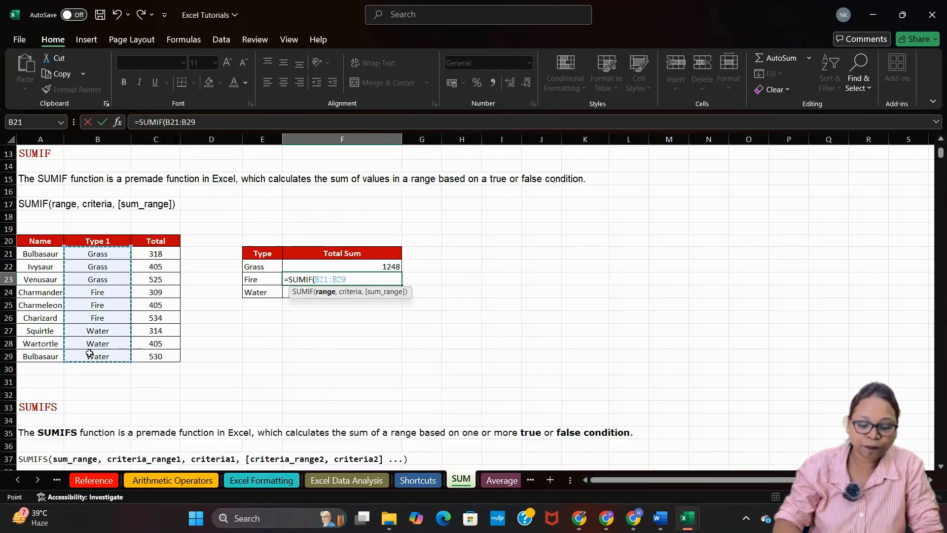
pyautogui.write(',')
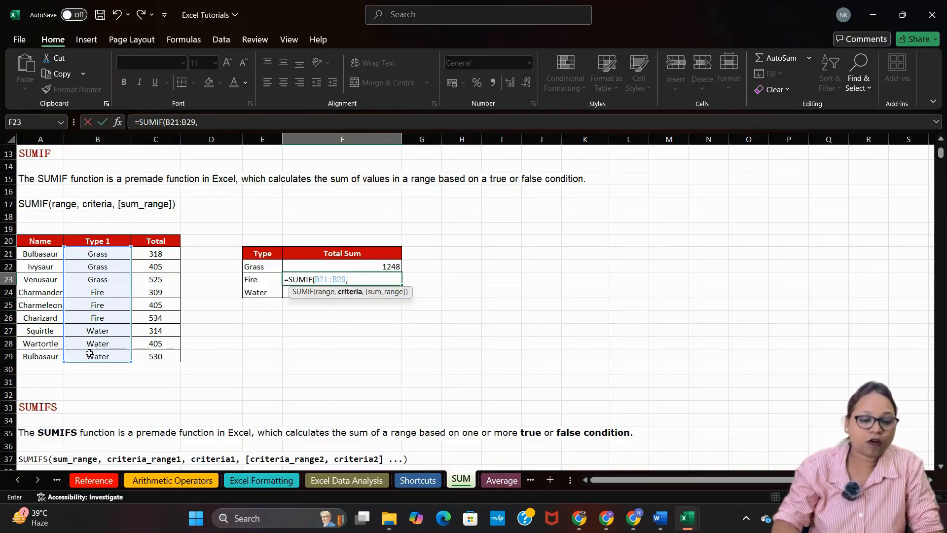
pyautogui.click(260, 281)
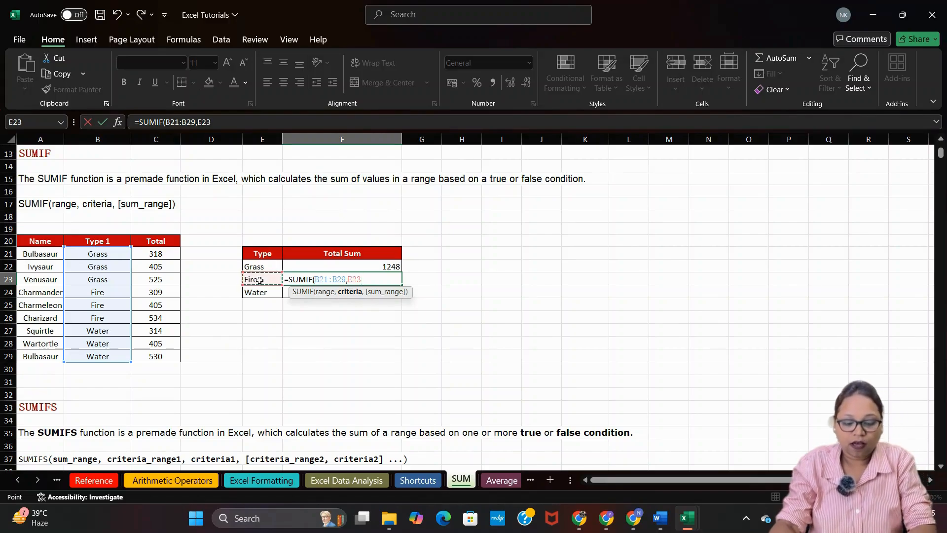
pyautogui.write(',')
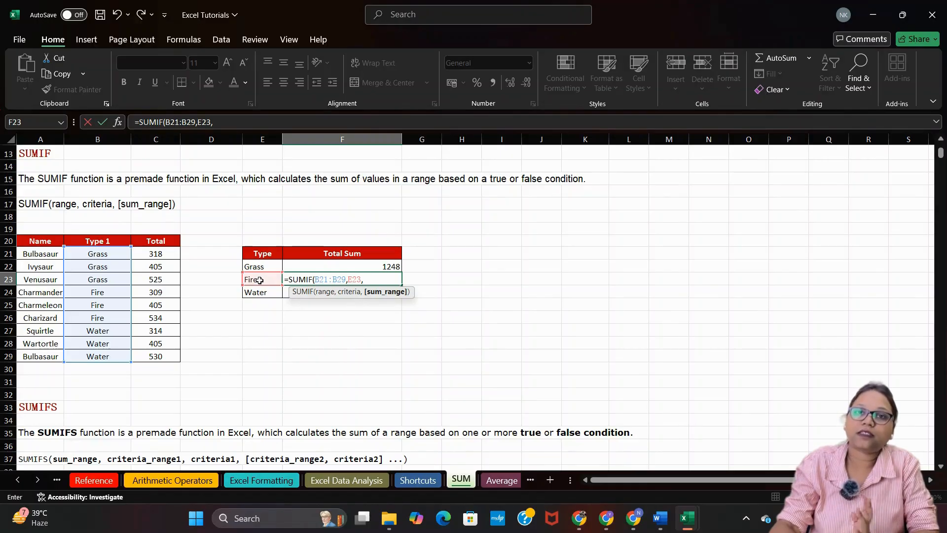
pyautogui.moveTo(163, 253); pyautogui.dragTo(164, 350)
pyautogui.press('Return')
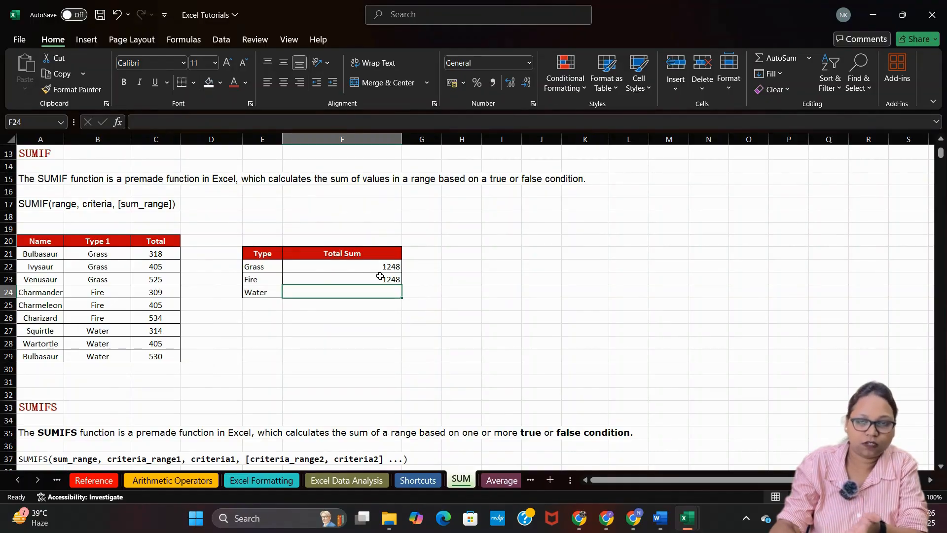
# Step: Change Charmeleon's total in C25 to 432
pyautogui.click(158, 303)
pyautogui.write('432')
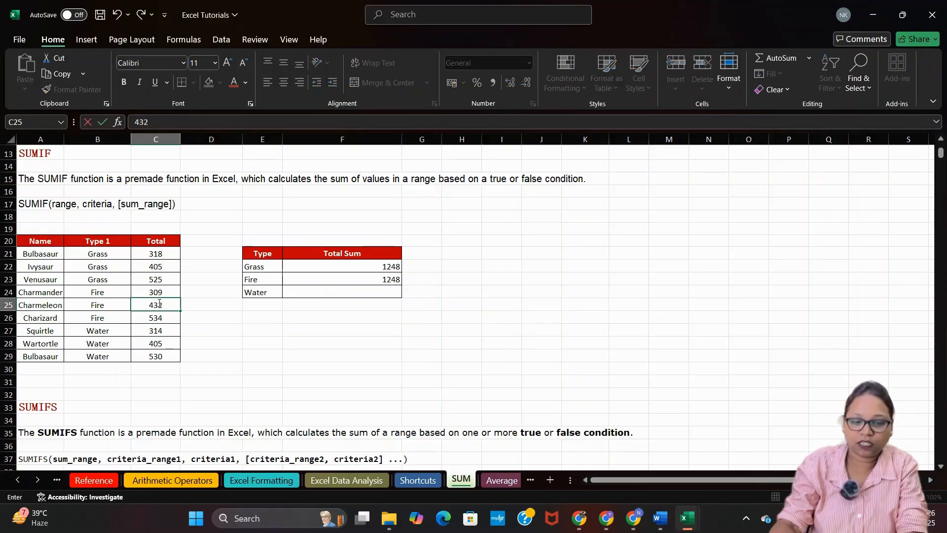
pyautogui.press('Return')
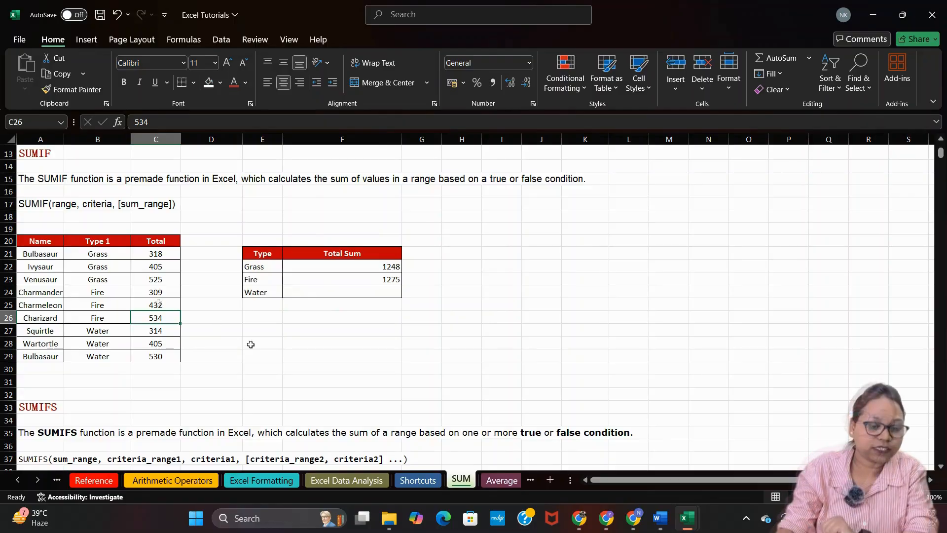
# Step: Calculate the Water total in F24 with =SUMIF(B21:B29,E24,C21:C29)
pyautogui.click(309, 295)
pyautogui.write('=sumif')
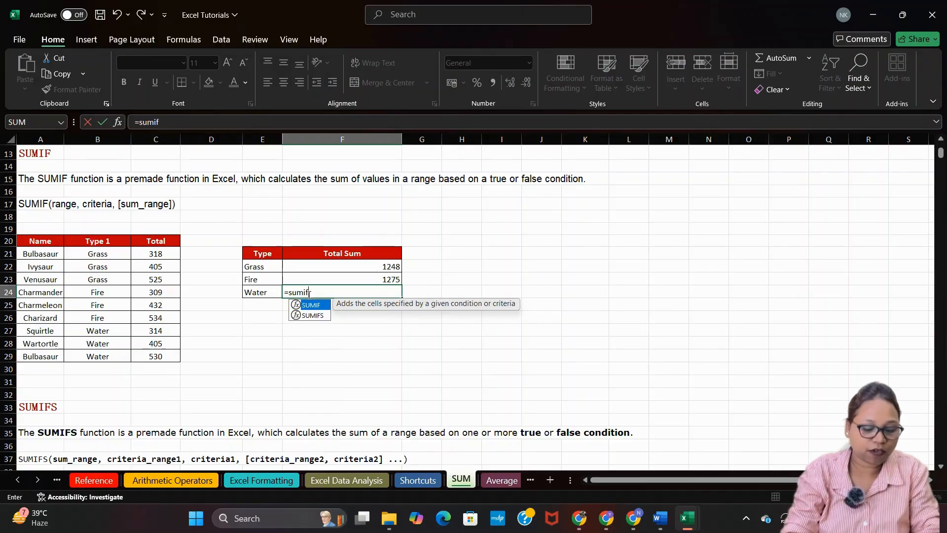
pyautogui.press('Tab')
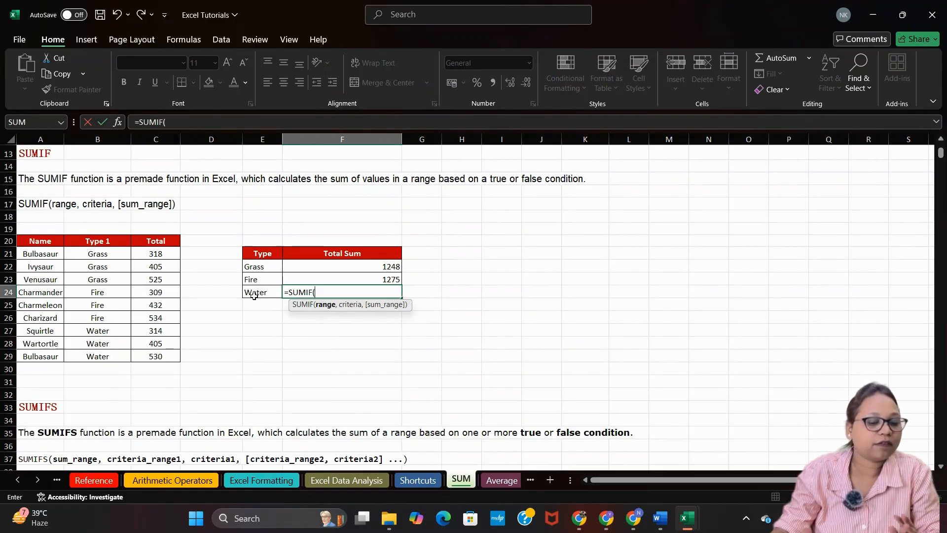
pyautogui.moveTo(102, 254); pyautogui.dragTo(105, 352)
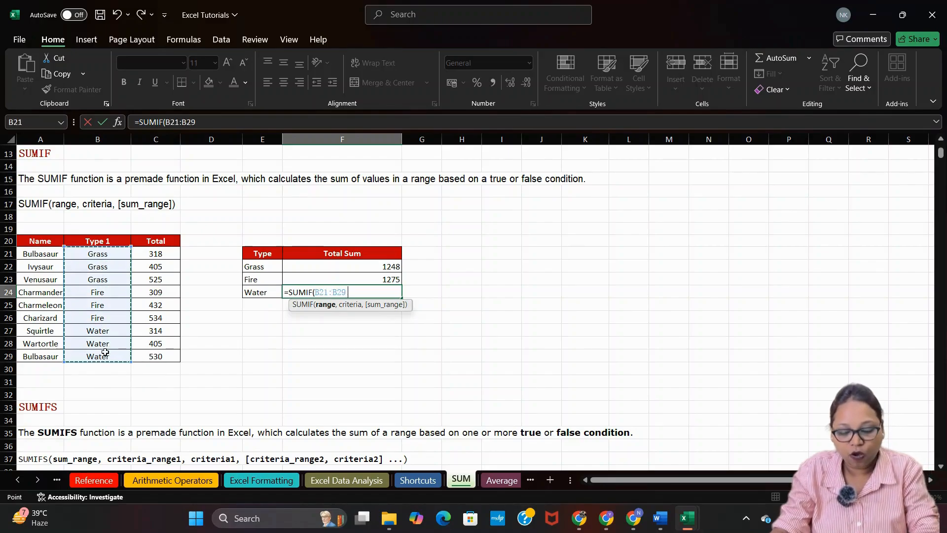
pyautogui.write(',')
pyautogui.click(265, 293)
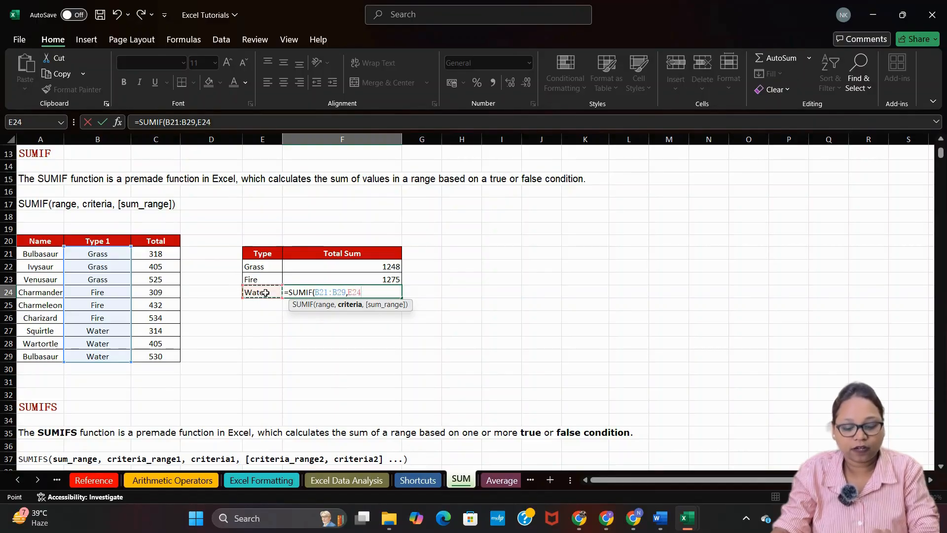
pyautogui.write(',')
pyautogui.moveTo(165, 256); pyautogui.dragTo(158, 352)
pyautogui.press('Return')
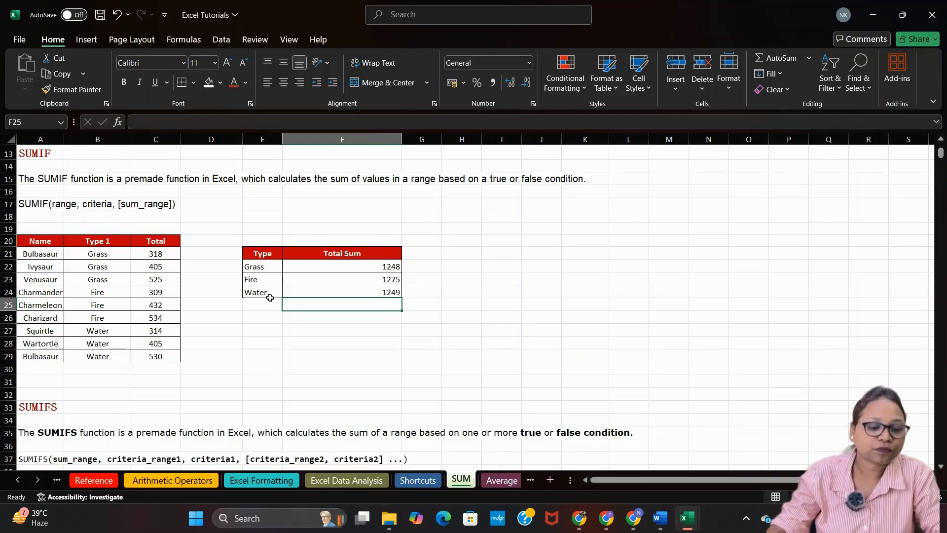
# Step: Calculate the Grass total in H22 with =SUMIF(B21:B29,E22,C21:C29) and fill the formula down to H24
pyautogui.click(454, 267)
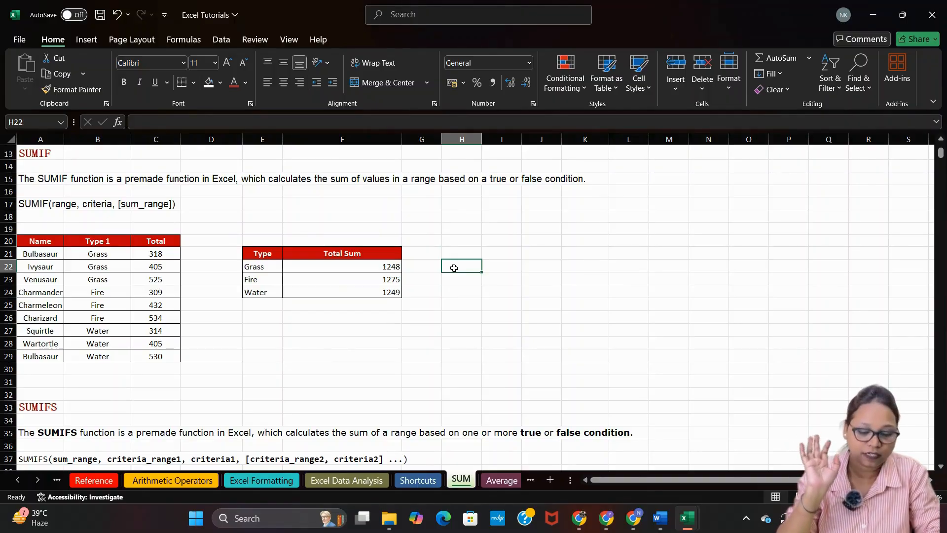
pyautogui.write('=')
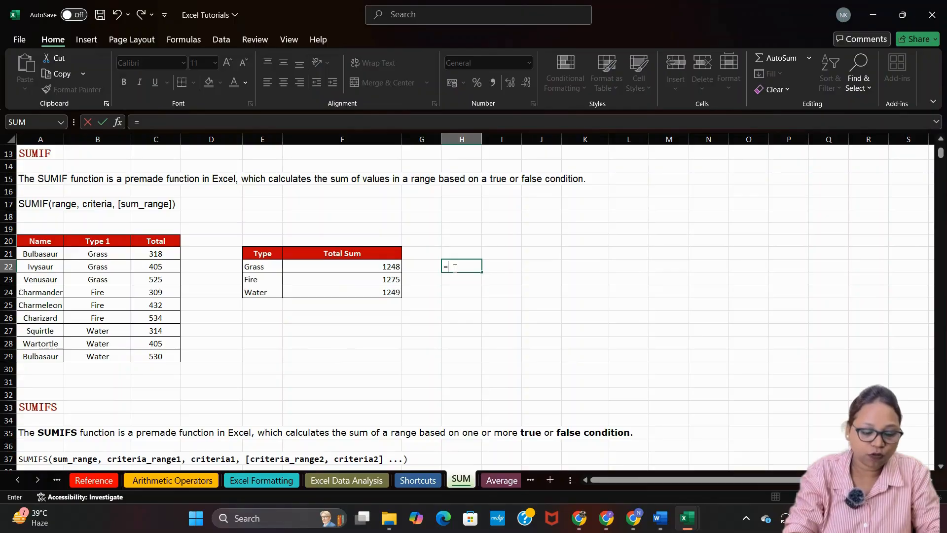
pyautogui.write('sumif')
pyautogui.press('Tab')
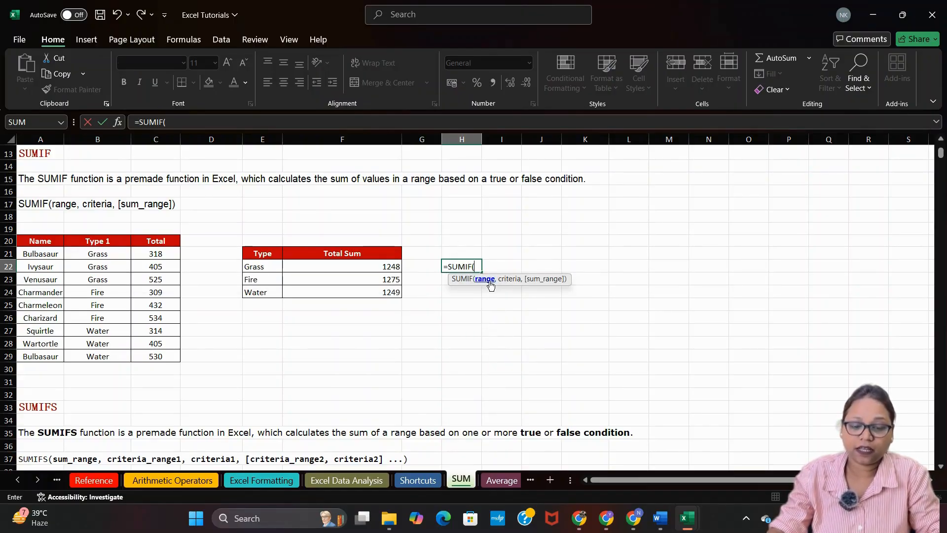
pyautogui.moveTo(111, 256); pyautogui.dragTo(108, 272)
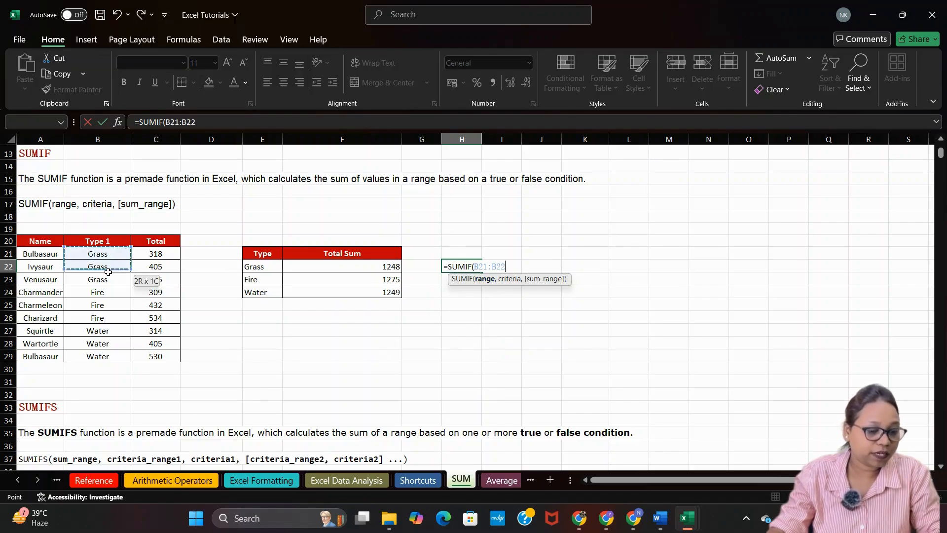
pyautogui.moveTo(108, 350); pyautogui.dragTo(109, 358)
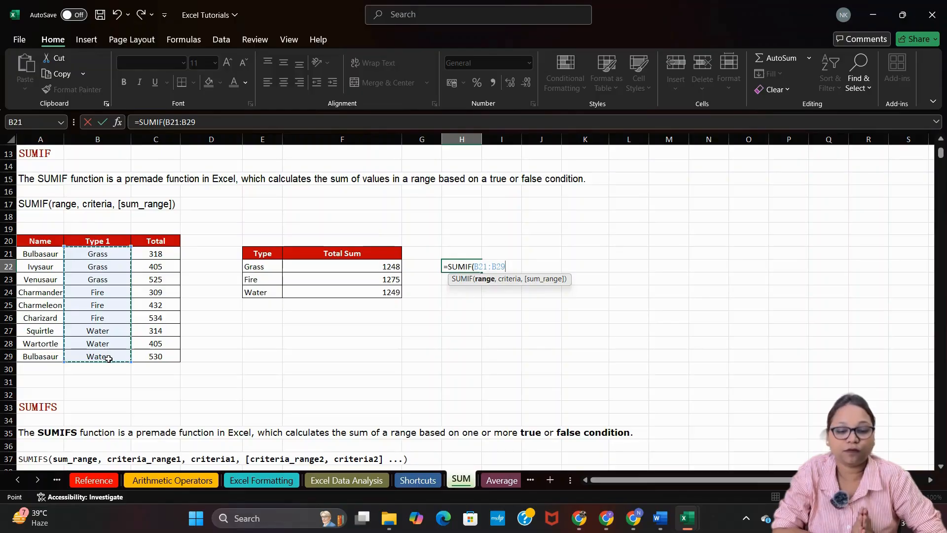
pyautogui.write(',')
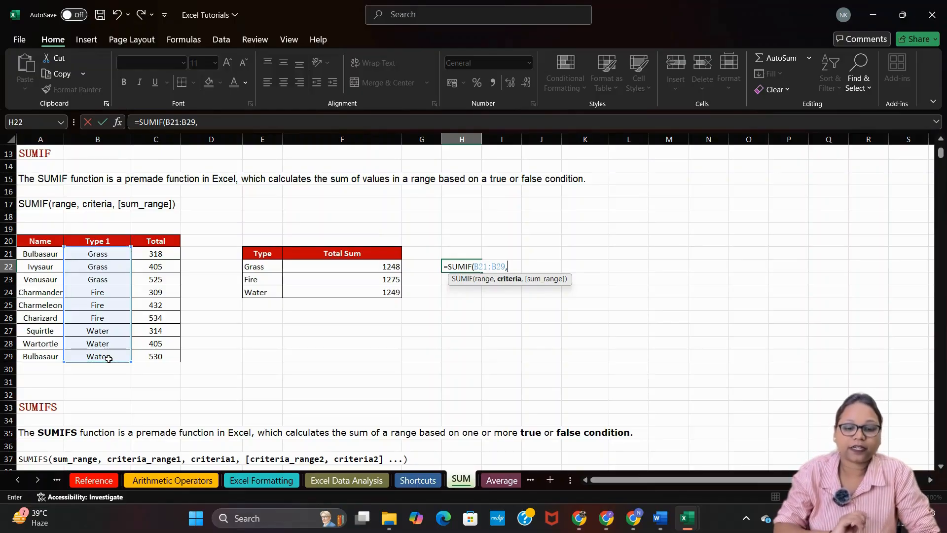
pyautogui.click(265, 265)
pyautogui.write(',')
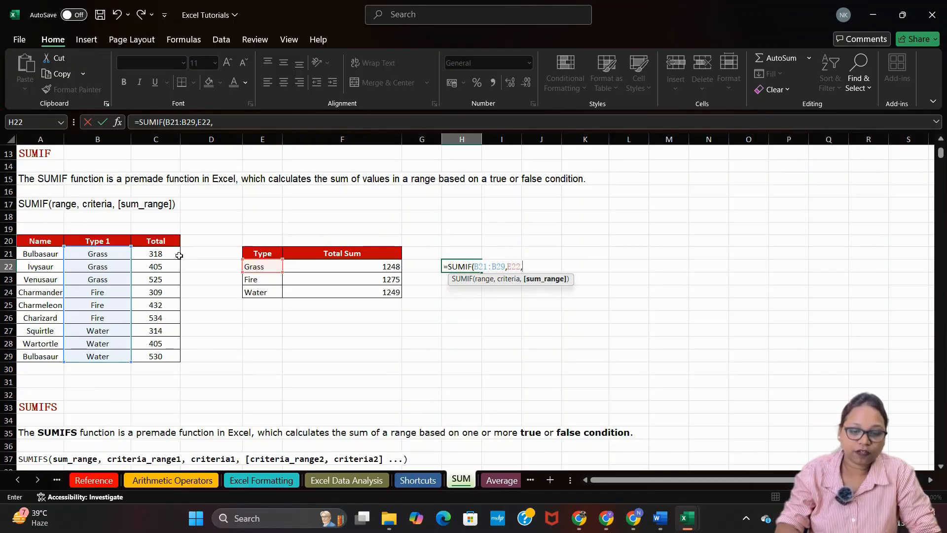
pyautogui.moveTo(170, 254); pyautogui.dragTo(172, 348)
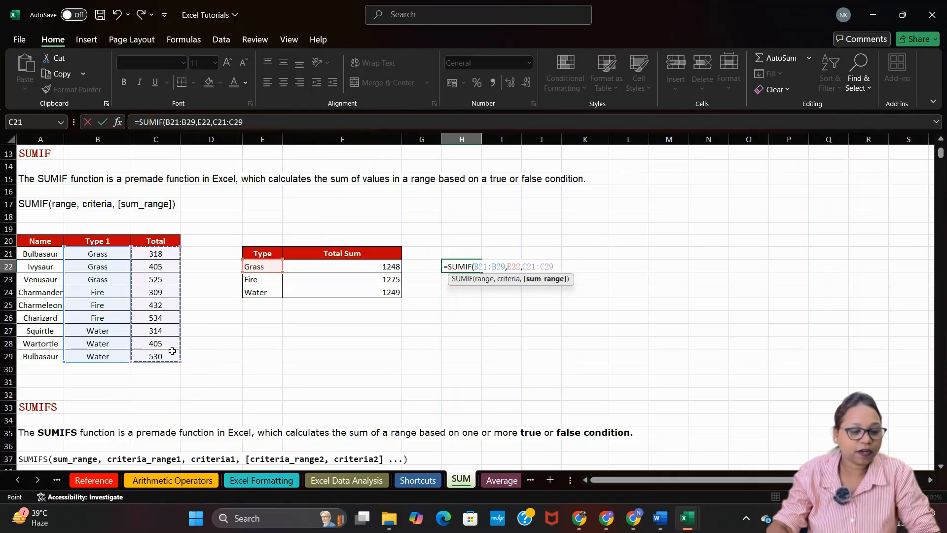
pyautogui.press('Return')
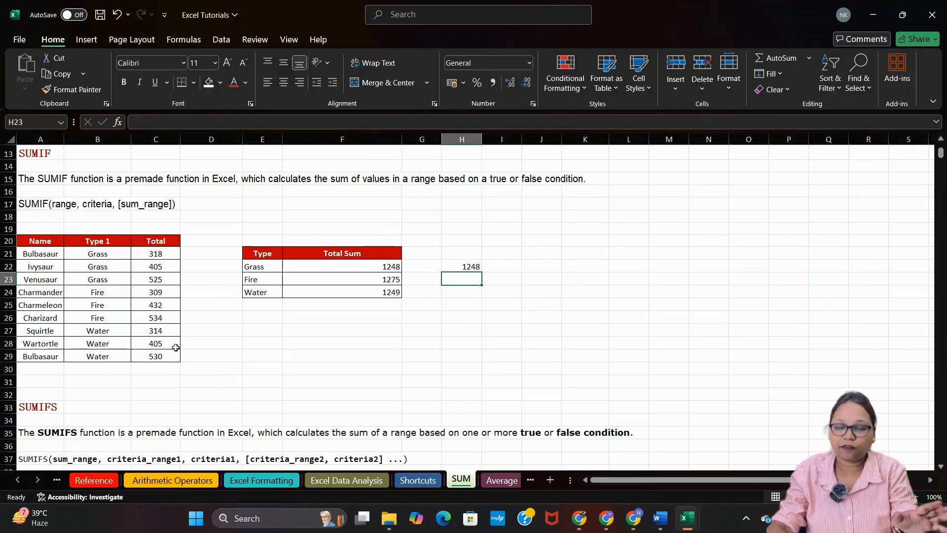
pyautogui.click(473, 267)
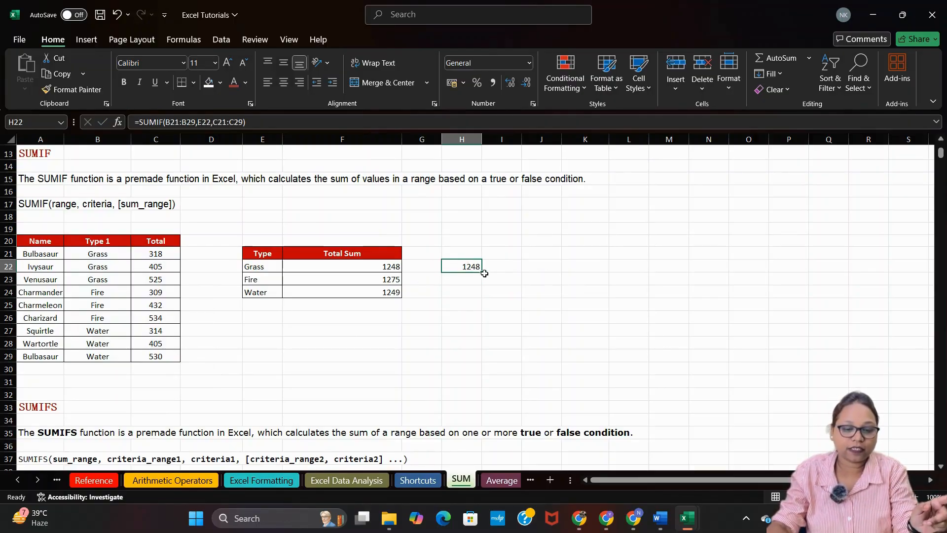
pyautogui.moveTo(481, 271); pyautogui.dragTo(495, 291)
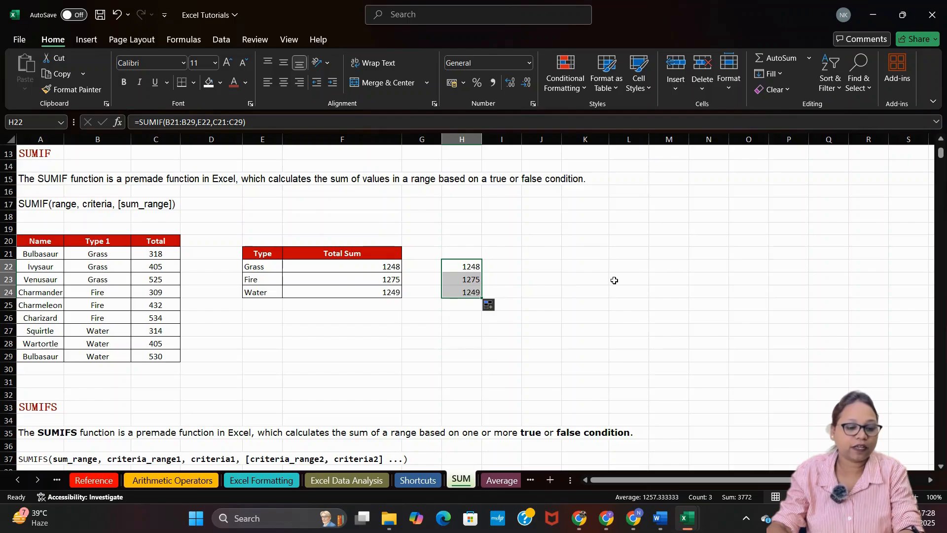
# Step: Inspect the formulas in H22, H23 and H24 in turn to compare the ranges each one references
pyautogui.click(469, 265)
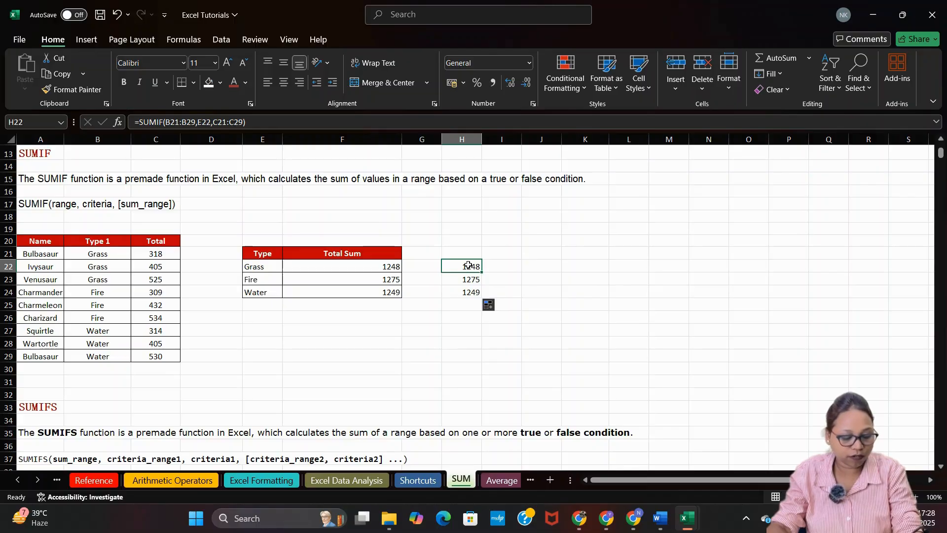
pyautogui.doubleClick(468, 265)
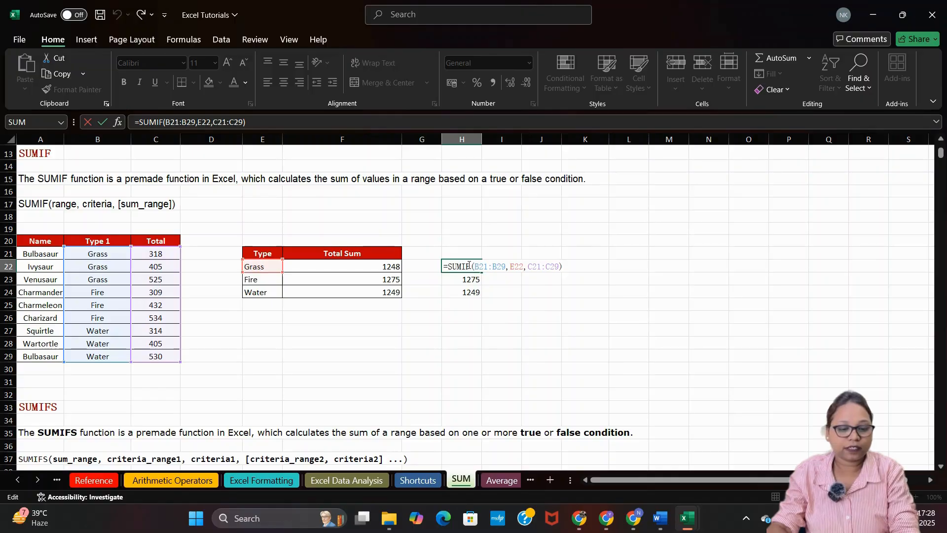
pyautogui.press('Return')
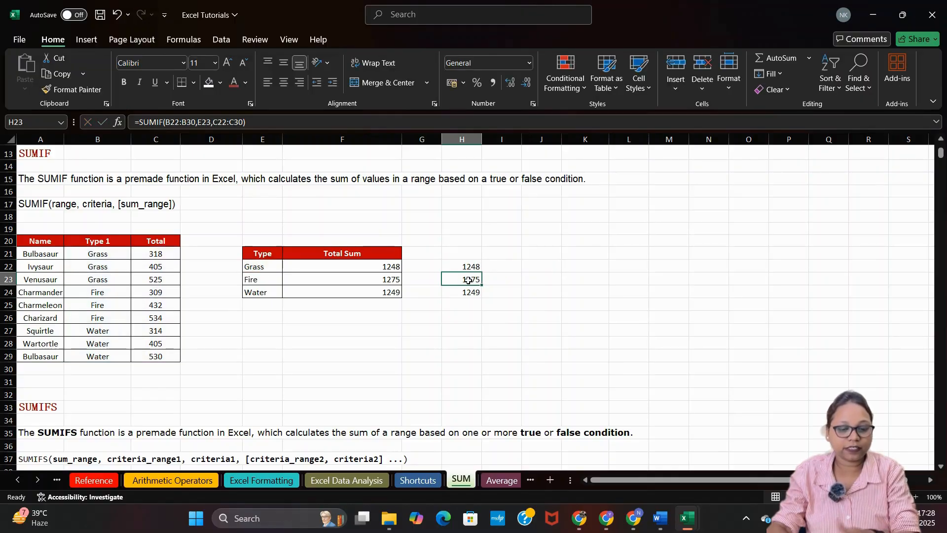
pyautogui.press('F2')
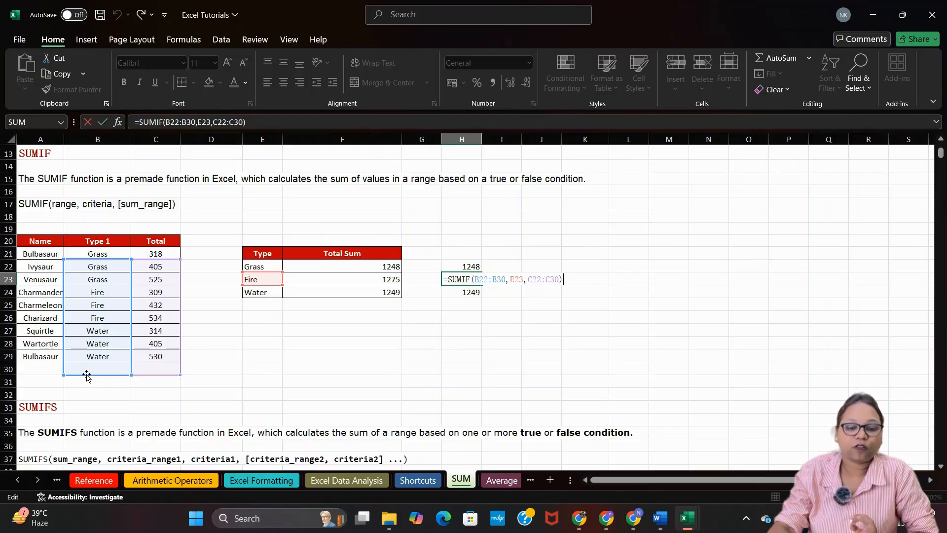
pyautogui.press('Return')
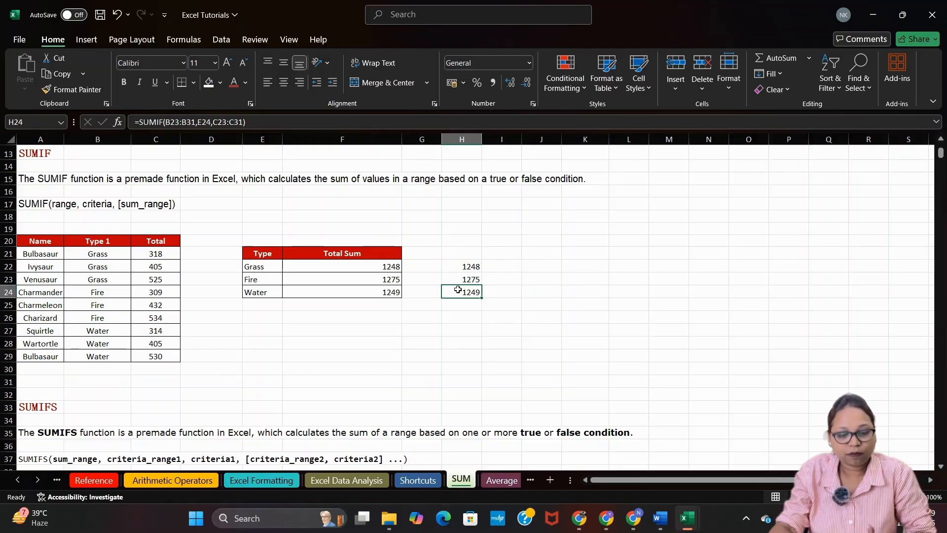
pyautogui.press('F2')
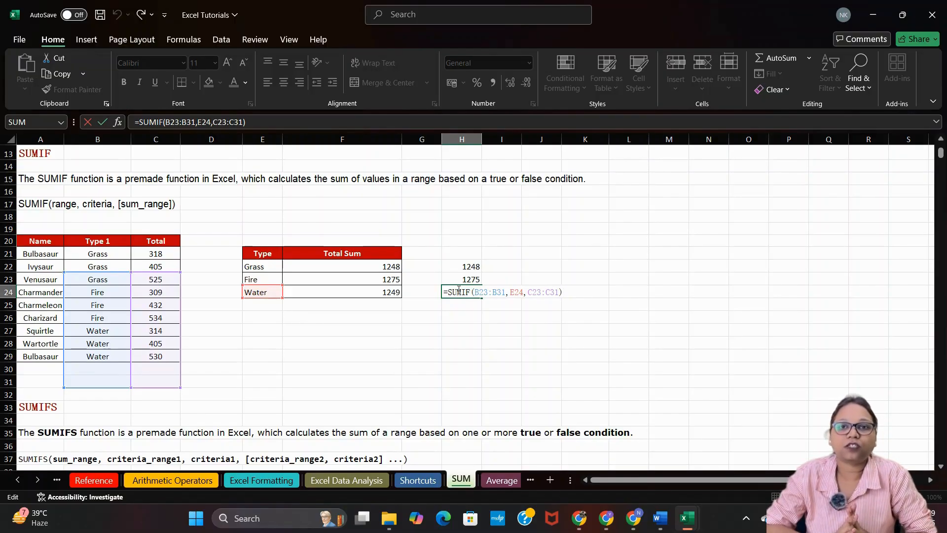
pyautogui.press('Return')
# Step: Make the SUMIF ranges in H22 absolute as $B$21:$B$29 and $C$21:$C$29, and fill the formula down to H24
pyautogui.click(467, 264)
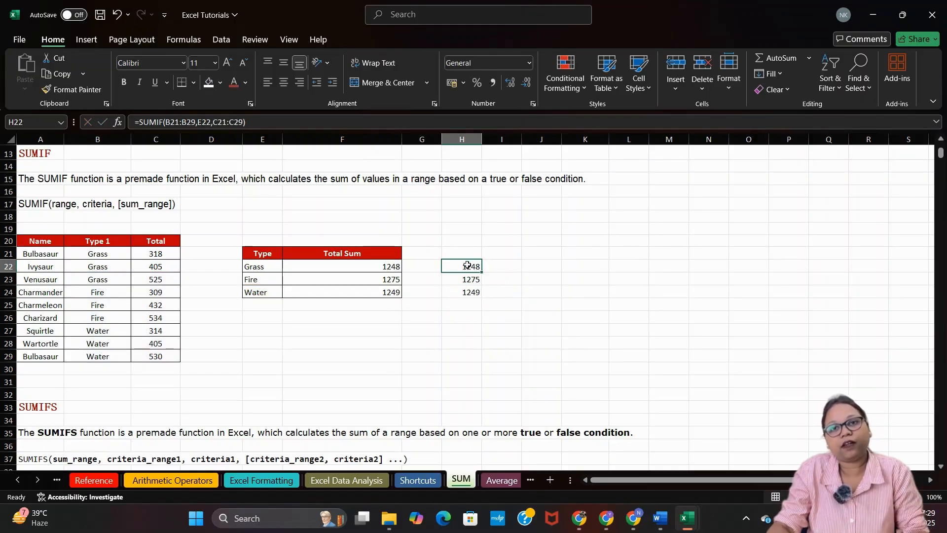
pyautogui.doubleClick(466, 266)
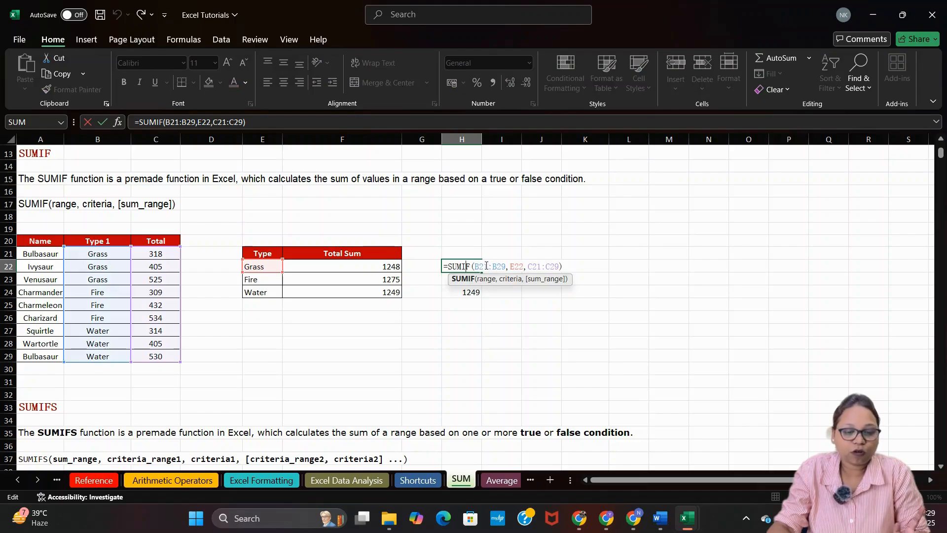
pyautogui.moveTo(475, 266); pyautogui.dragTo(505, 267)
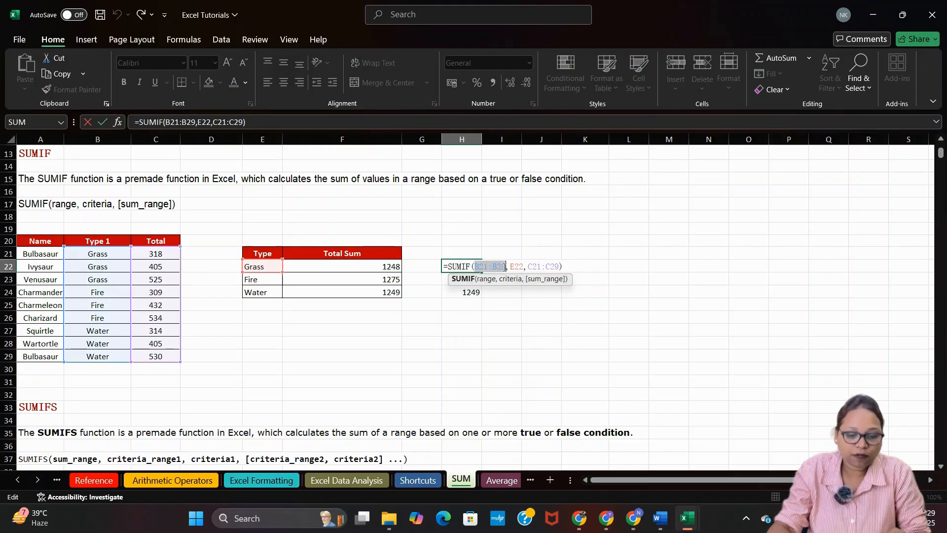
pyautogui.press('F4')
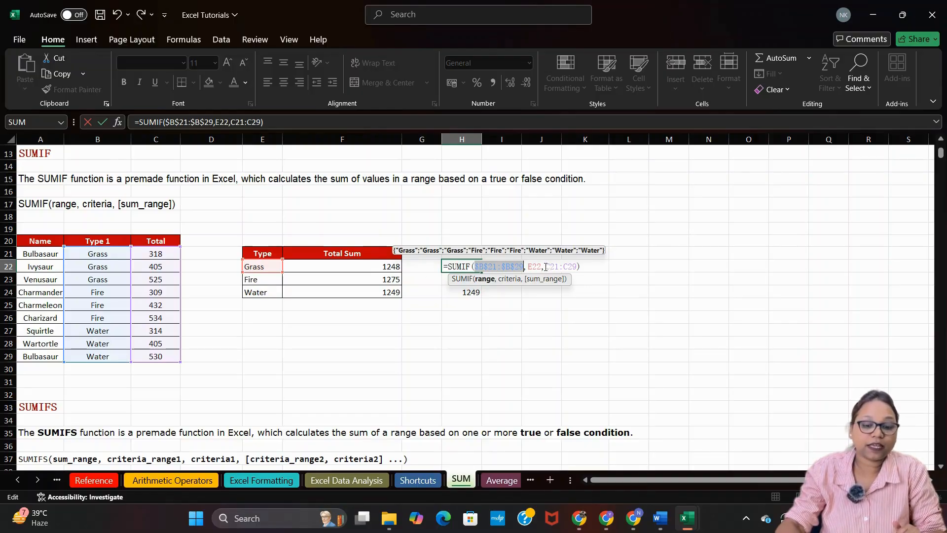
pyautogui.moveTo(545, 266); pyautogui.dragTo(576, 266)
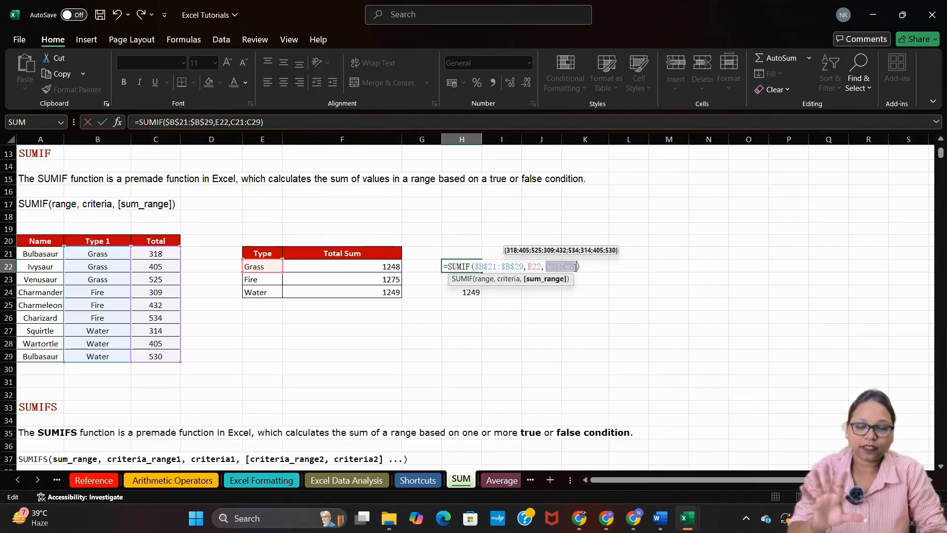
pyautogui.press('F4')
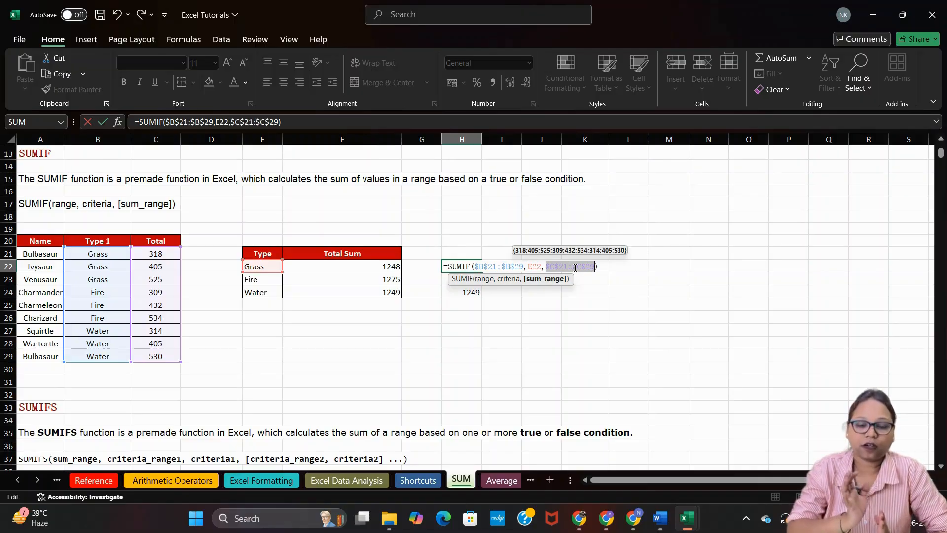
pyautogui.press('Escape')
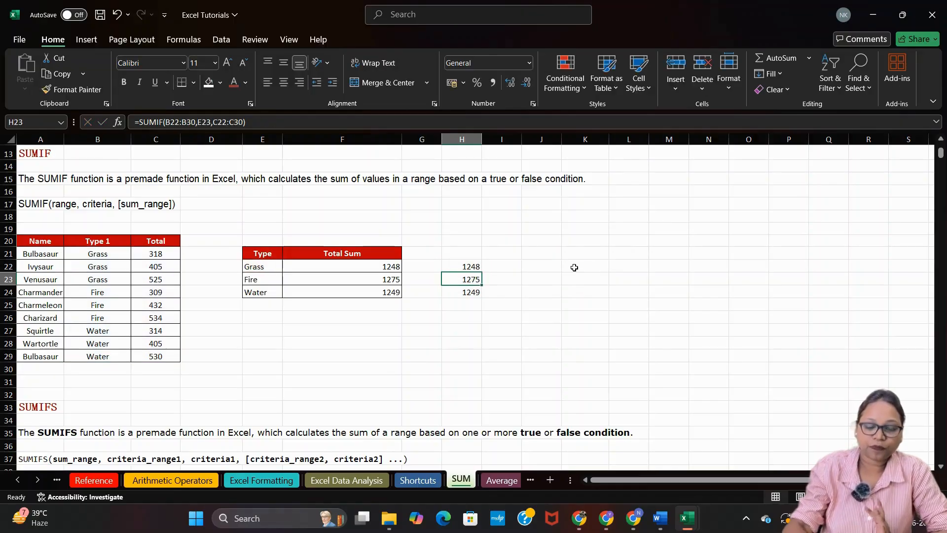
pyautogui.moveTo(482, 272); pyautogui.dragTo(481, 299)
pyautogui.click(577, 274)
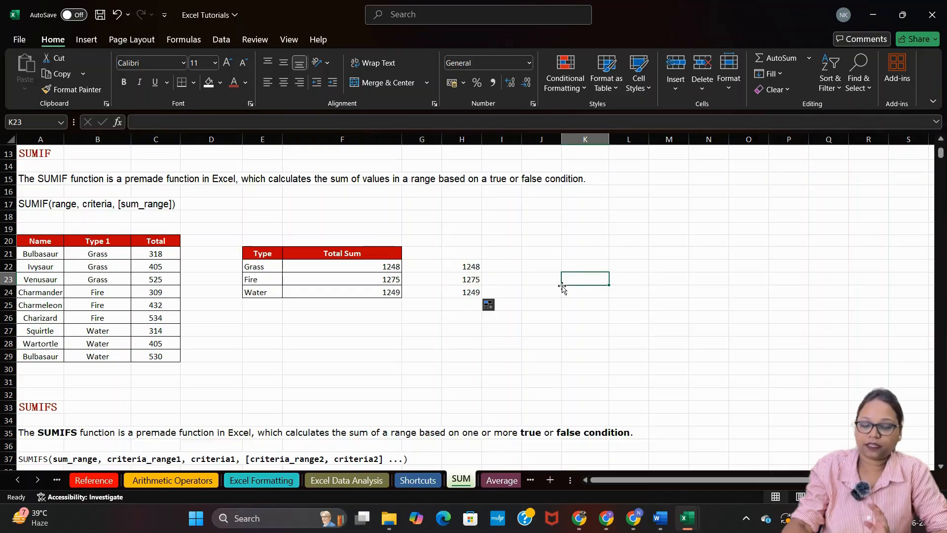
# Step: Review the refilled SUMIF formulas in H22, H23 and H24 to see which references stay locked and which shift
pyautogui.click(462, 267)
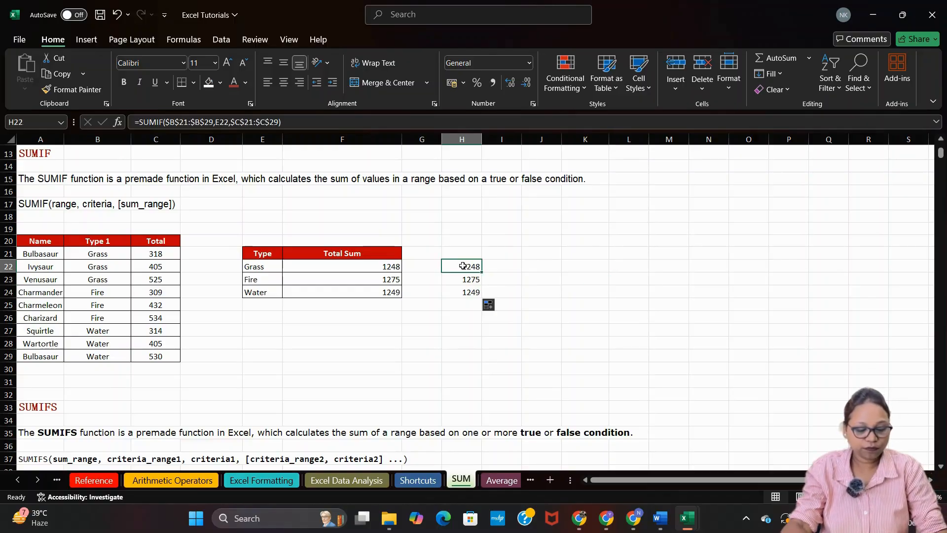
pyautogui.hotkey('shift', 'Down')
pyautogui.hotkey('shift', 'Down')
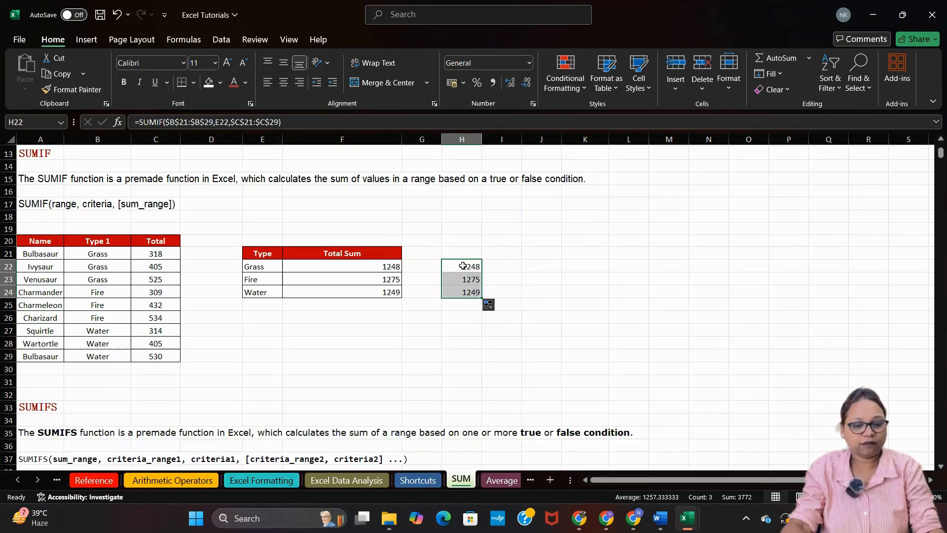
pyautogui.click(462, 266)
pyautogui.doubleClick(462, 267)
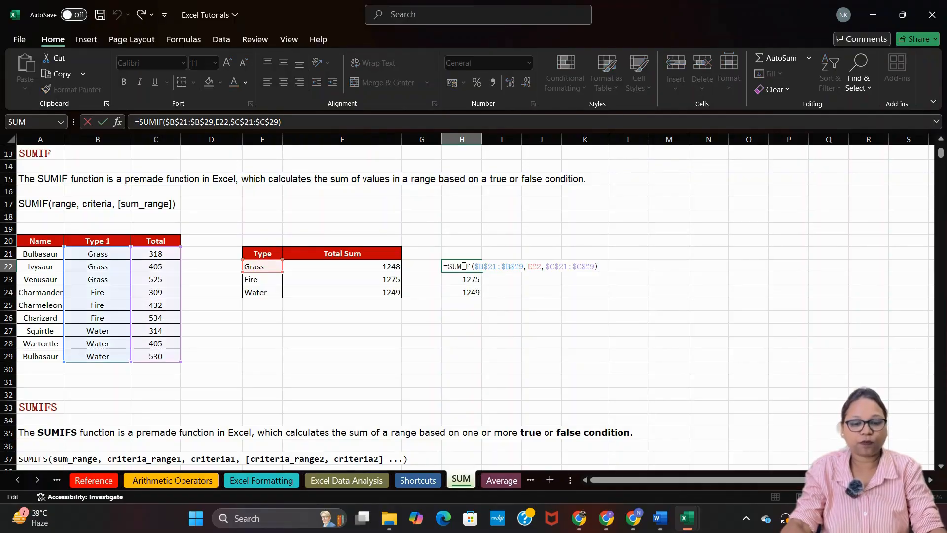
pyautogui.press('Return')
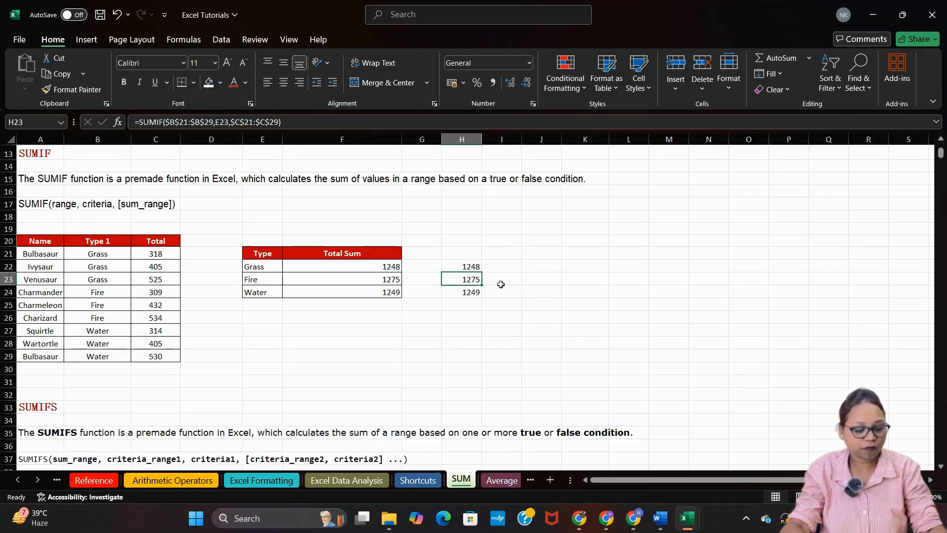
pyautogui.press('F2')
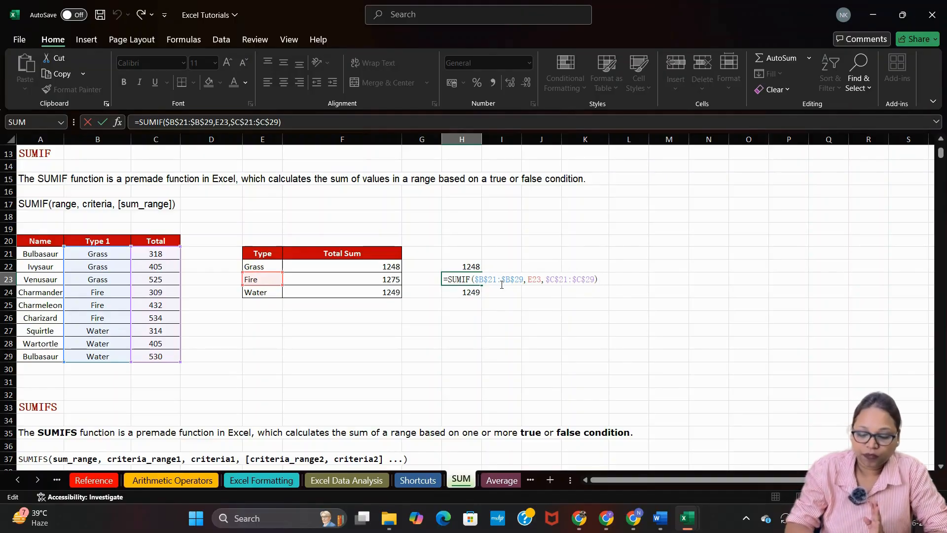
pyautogui.press('Return')
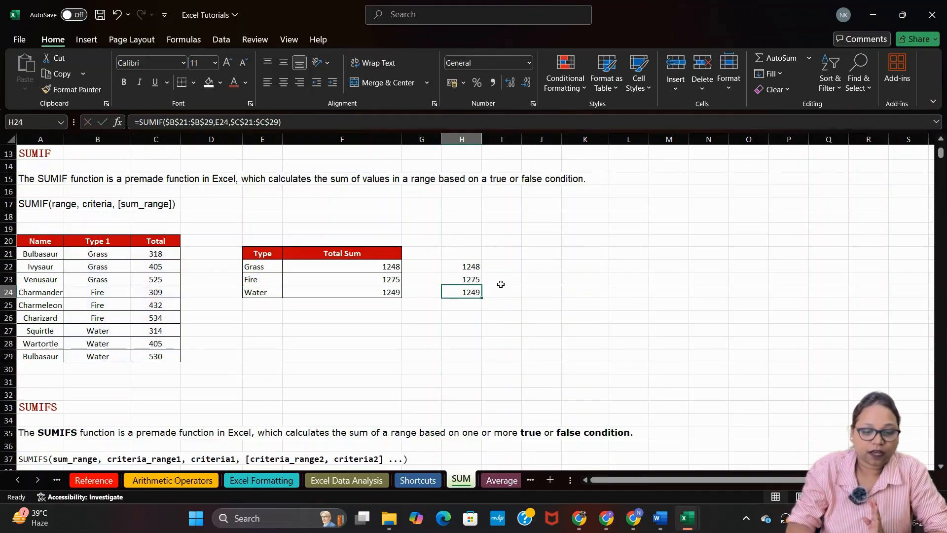
pyautogui.doubleClick(470, 291)
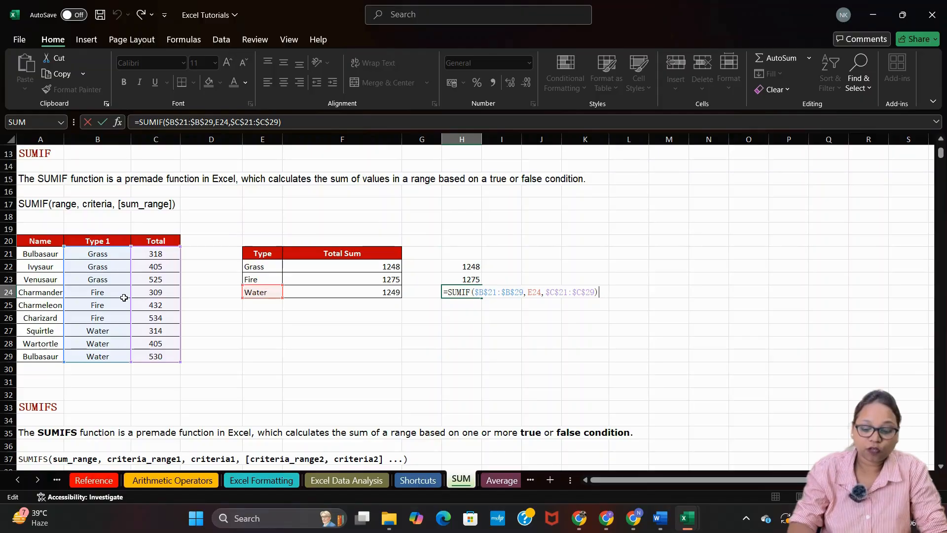
pyautogui.press('Return')
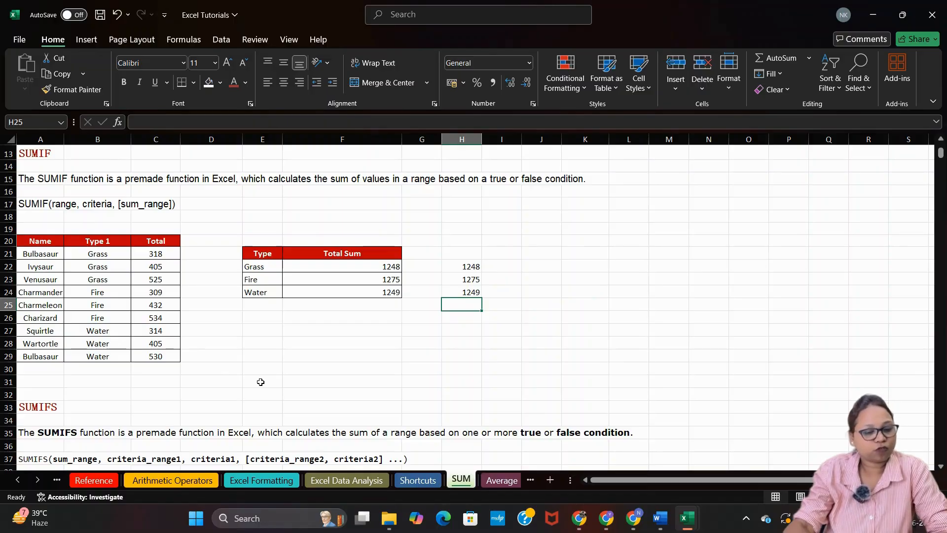
# Step: Start a SUMIFS formula in F41 that sums C41:C48, with A41:A48 matching the year in A41 as the first condition
pyautogui.scroll(-5, 261, 382)
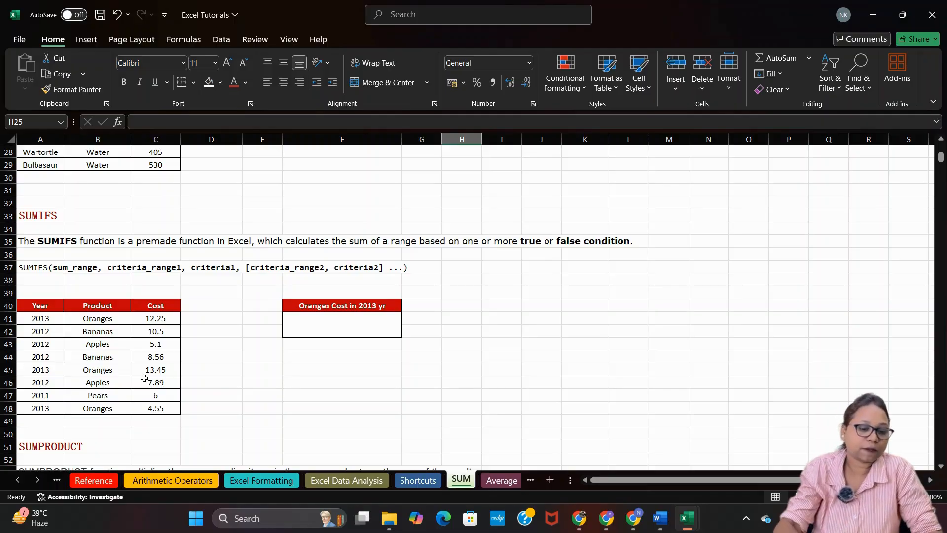
pyautogui.click(370, 328)
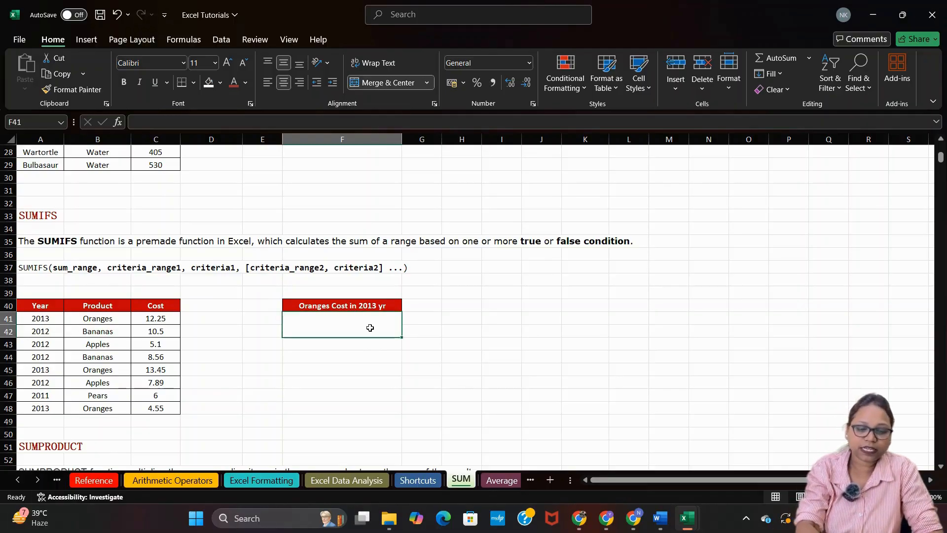
pyautogui.write('=sum')
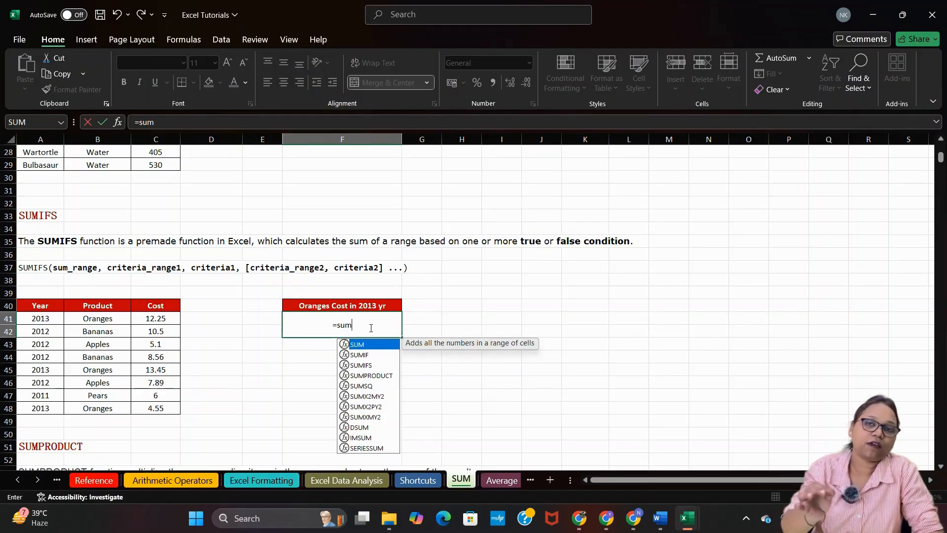
pyautogui.write('ifs')
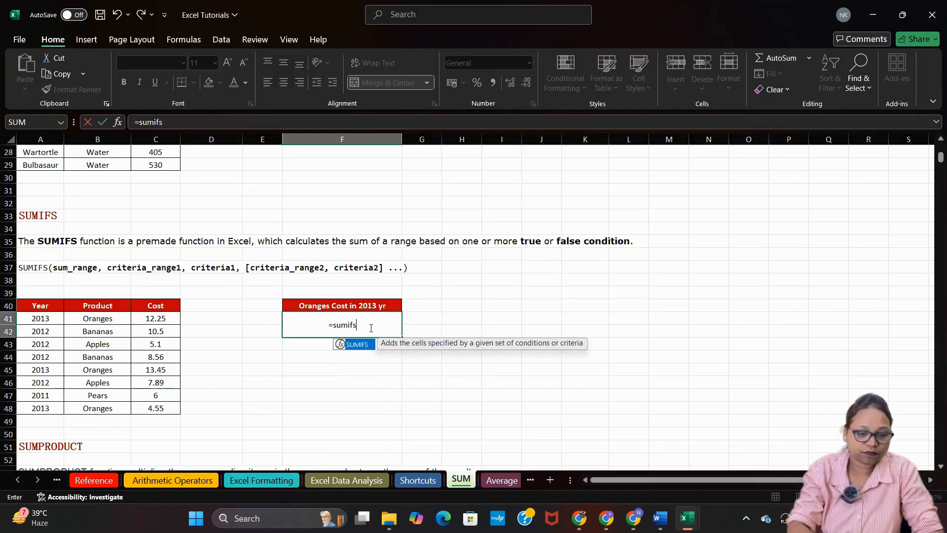
pyautogui.press('Tab')
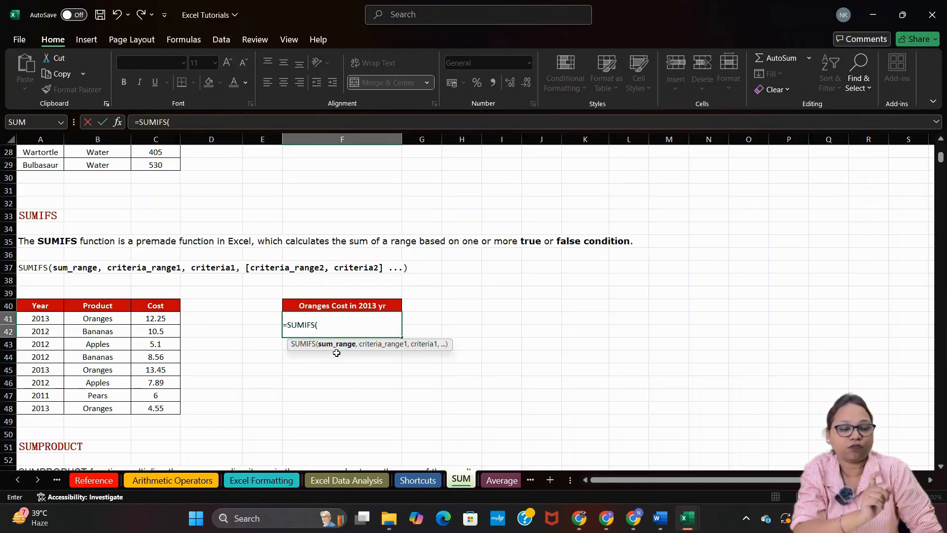
pyautogui.moveTo(158, 319); pyautogui.dragTo(166, 407)
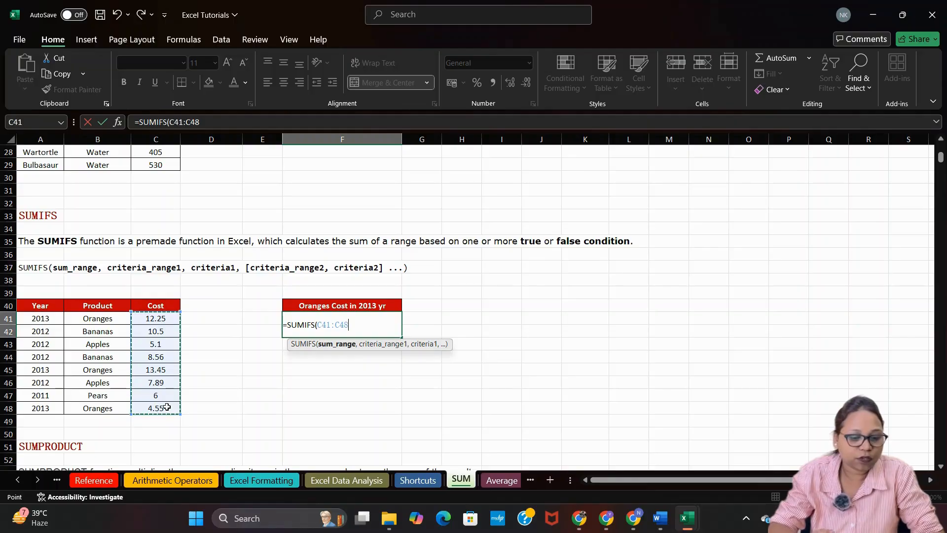
pyautogui.write(',')
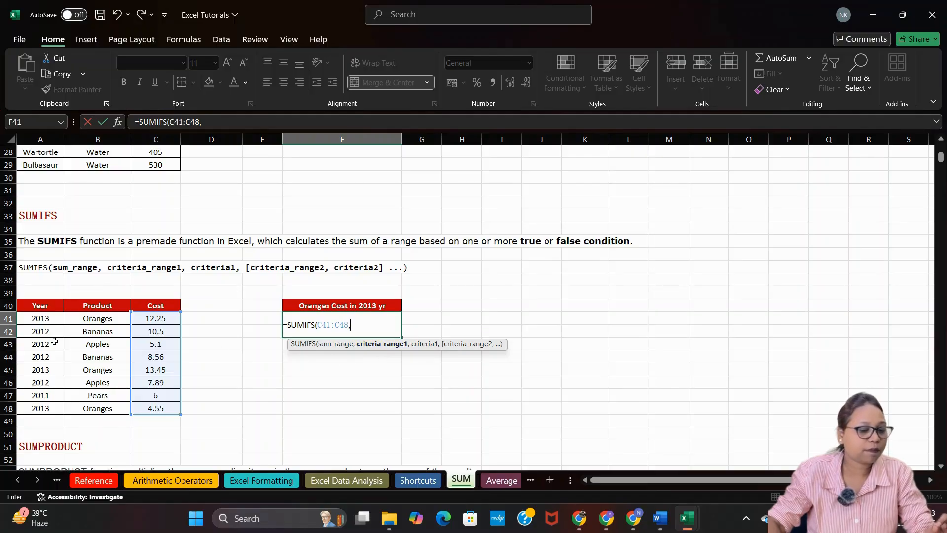
pyautogui.moveTo(40, 319); pyautogui.dragTo(46, 407)
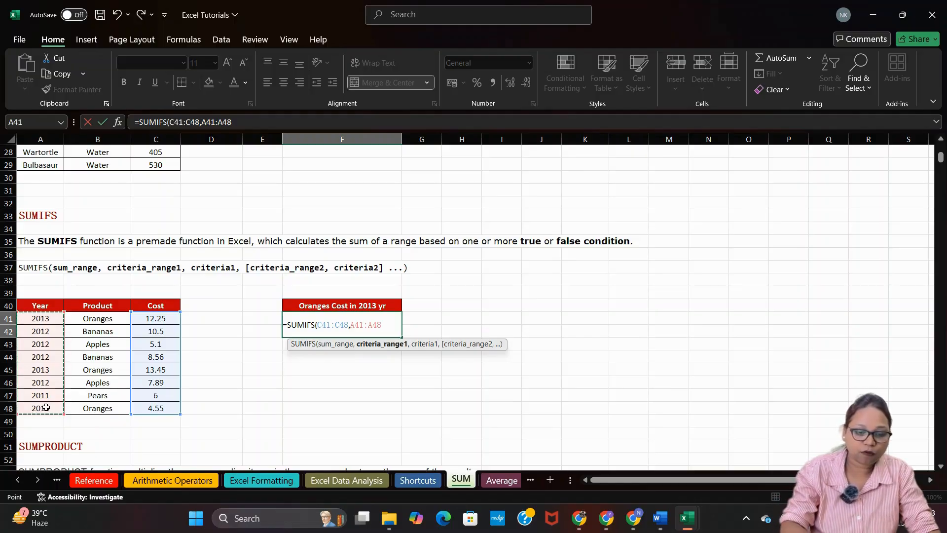
pyautogui.write(',')
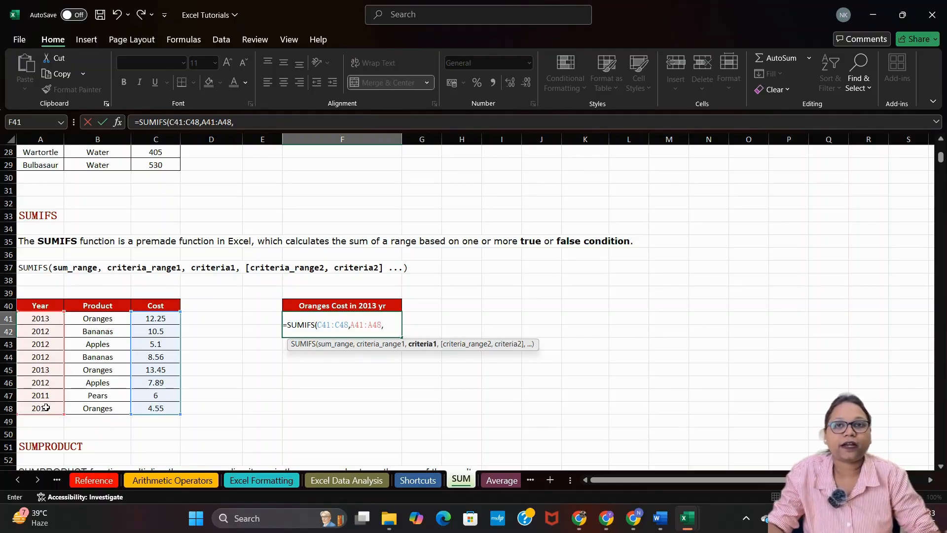
pyautogui.click(38, 321)
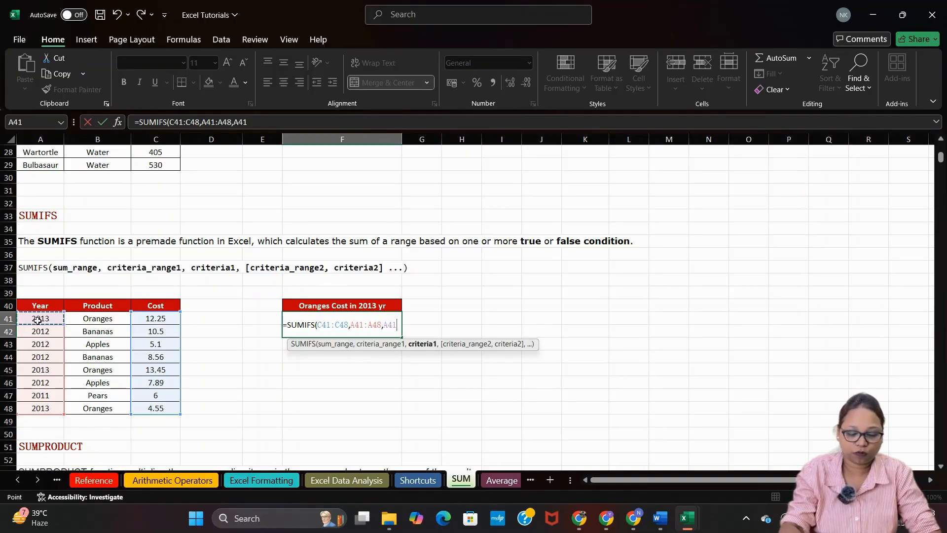
pyautogui.write(',')
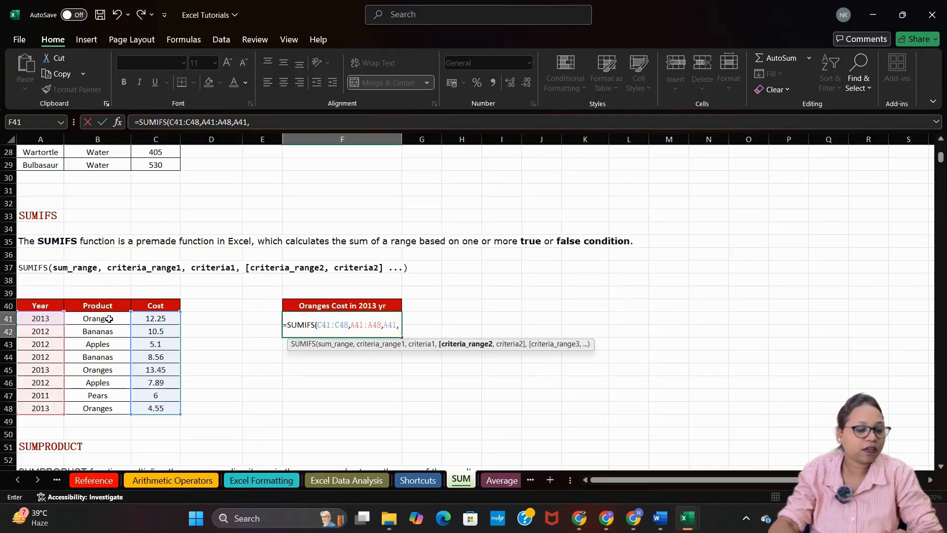
# Step: Complete the SUMIFS formula with B41:B48 matching the product in B41 as the second condition
pyautogui.moveTo(108, 318); pyautogui.dragTo(119, 408)
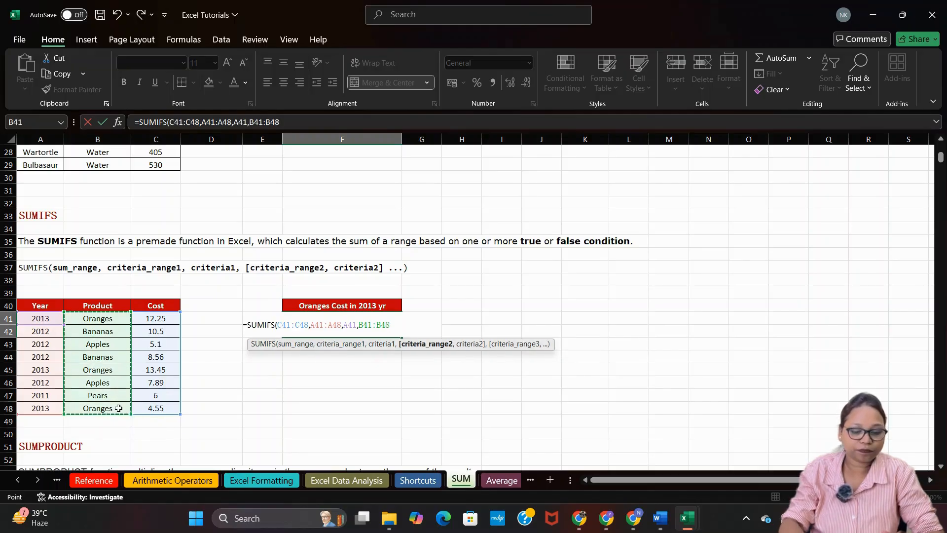
pyautogui.write(',')
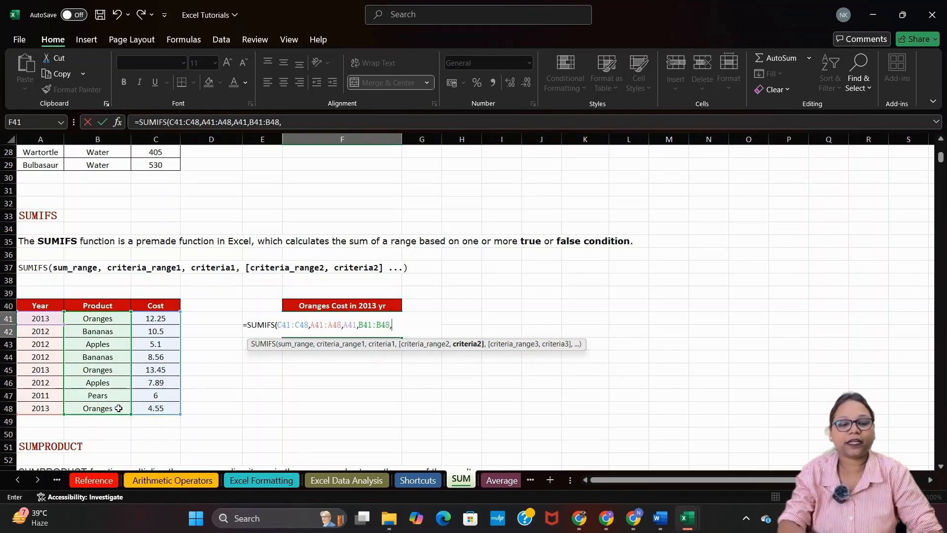
pyautogui.click(94, 320)
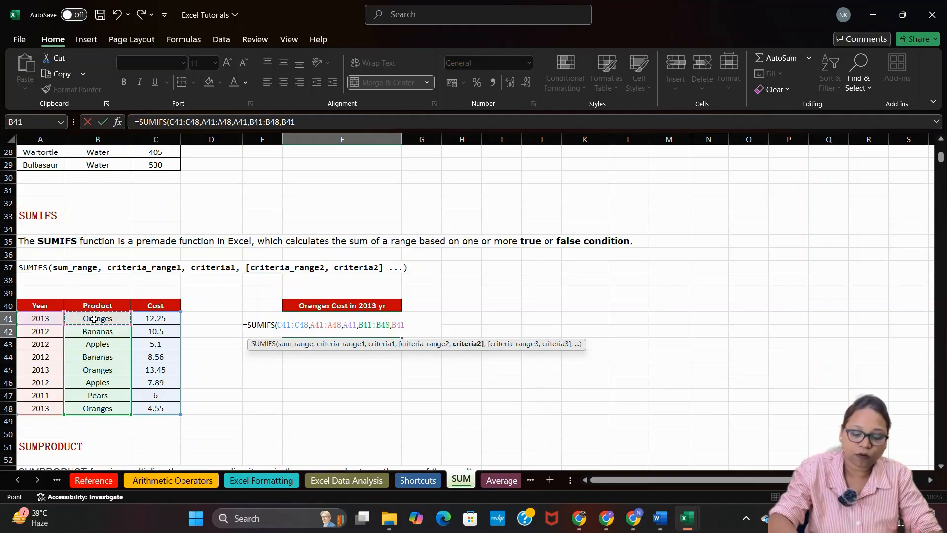
pyautogui.write(')')
pyautogui.press('Return')
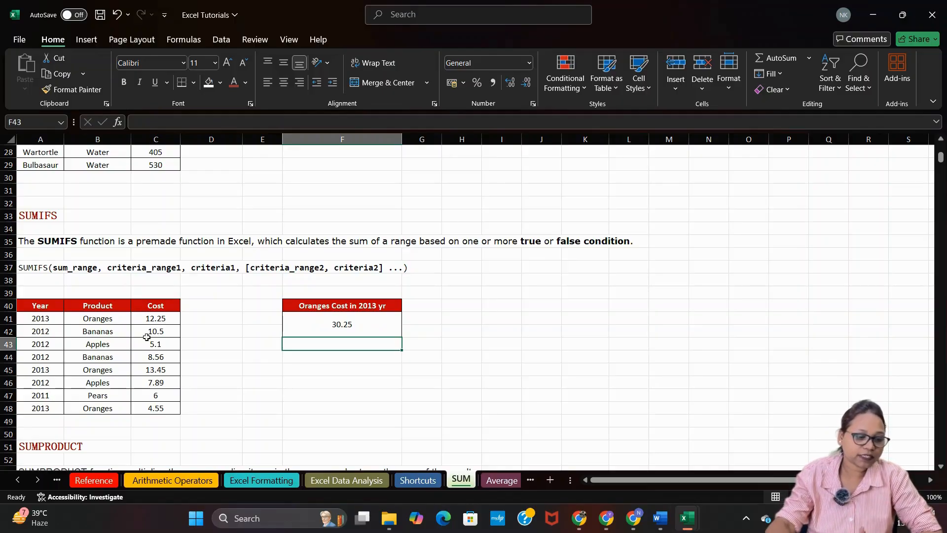
# Step: Check the SUMIFS result by adding the three 2013 Oranges costs in H45 with =C41+C45+C48
pyautogui.click(473, 371)
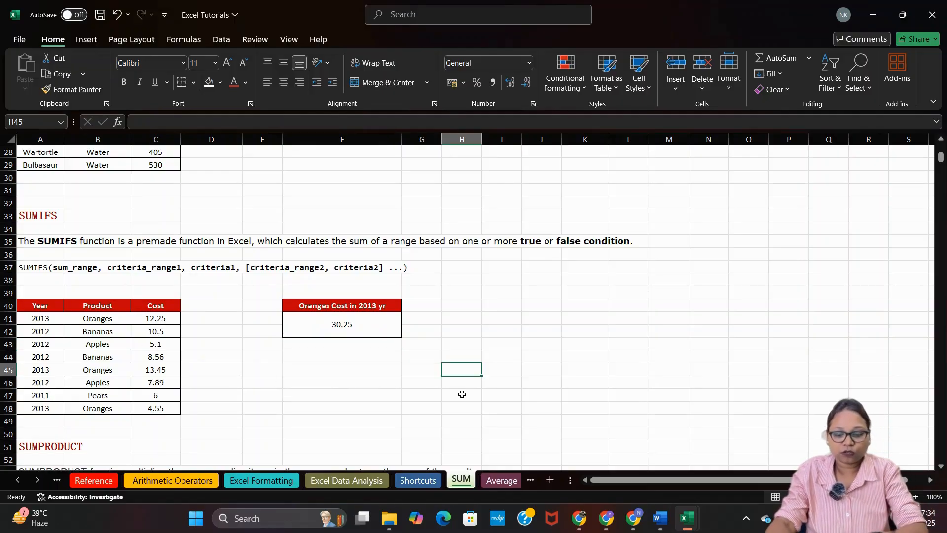
pyautogui.write('=')
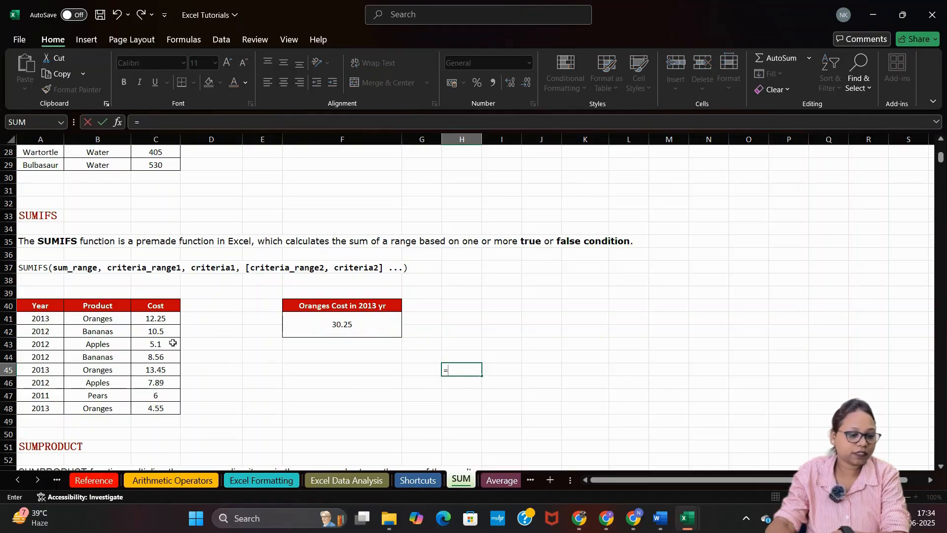
pyautogui.click(152, 318)
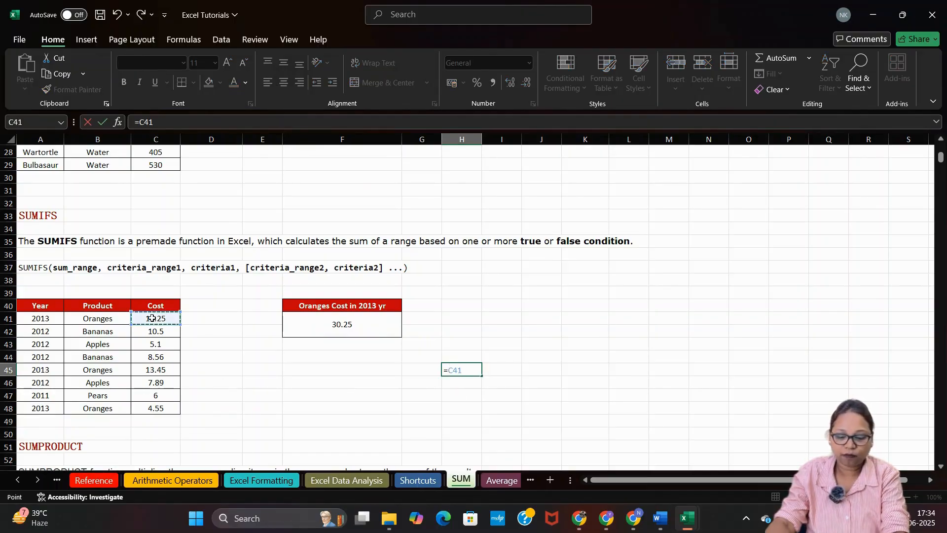
pyautogui.write('+')
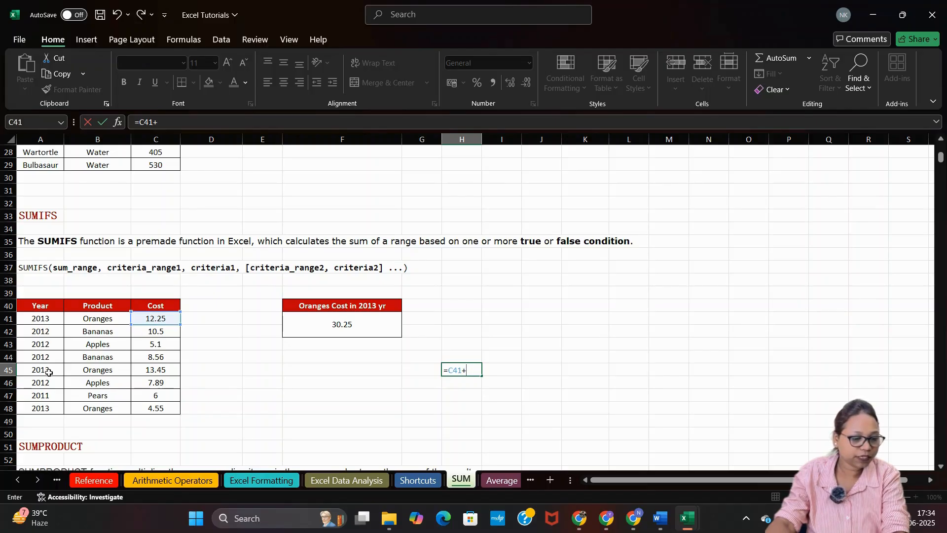
pyautogui.click(152, 369)
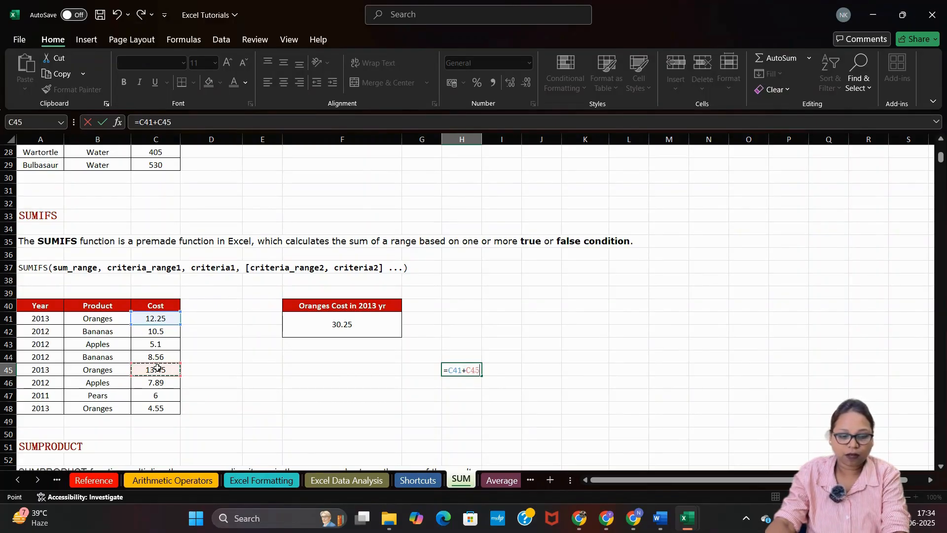
pyautogui.write('+')
pyautogui.click(156, 408)
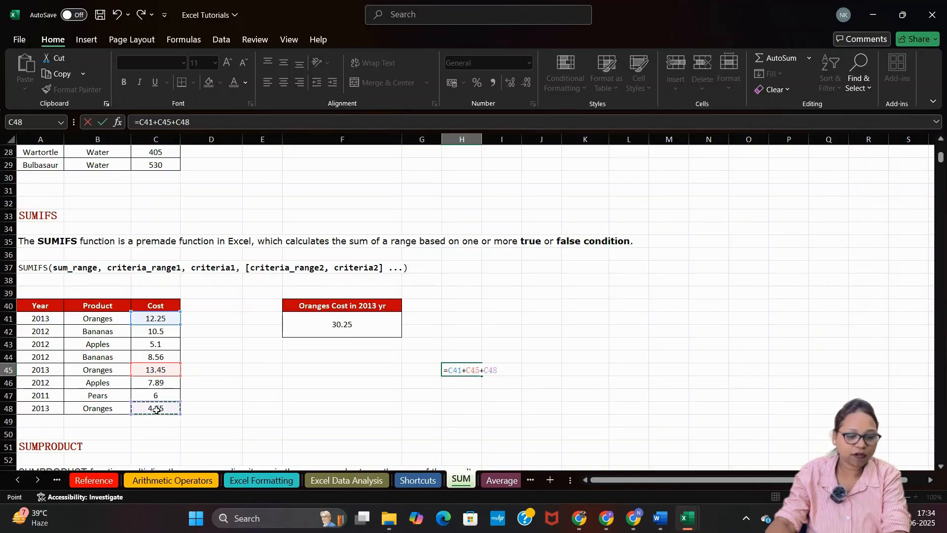
pyautogui.press('Return')
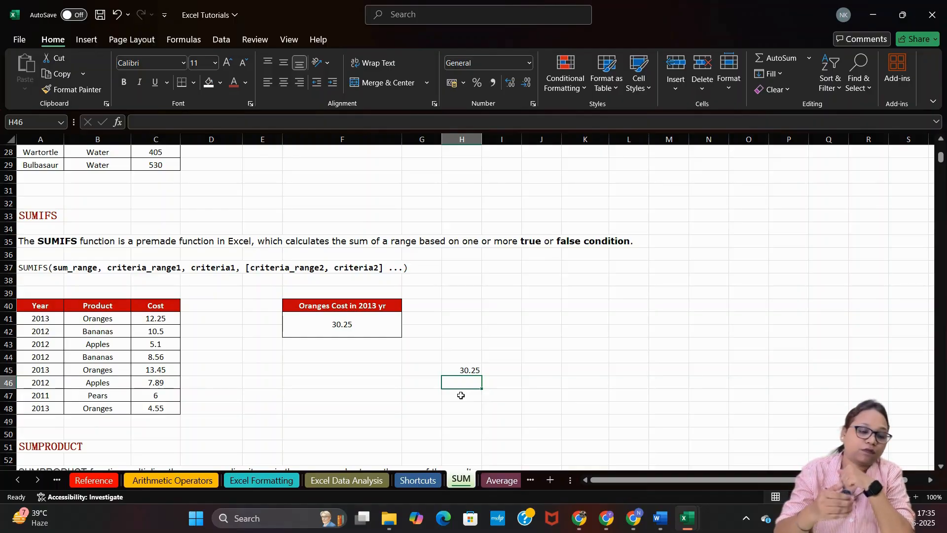
# Step: In F59, calculate the SUMPRODUCT of Array1 A59:A63 and Array2 B59:B63 in the SUMPRODUCT section
pyautogui.scroll(-6, 276, 336)
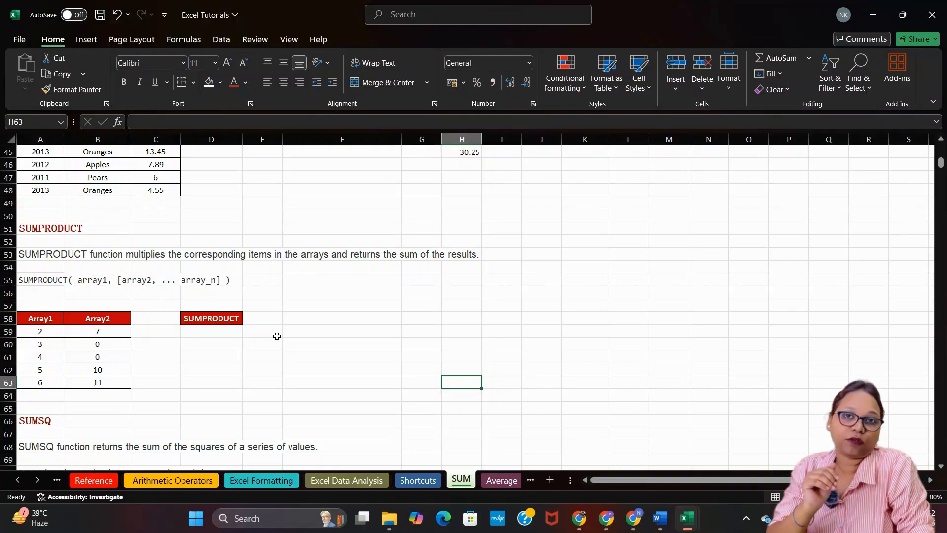
pyautogui.click(312, 332)
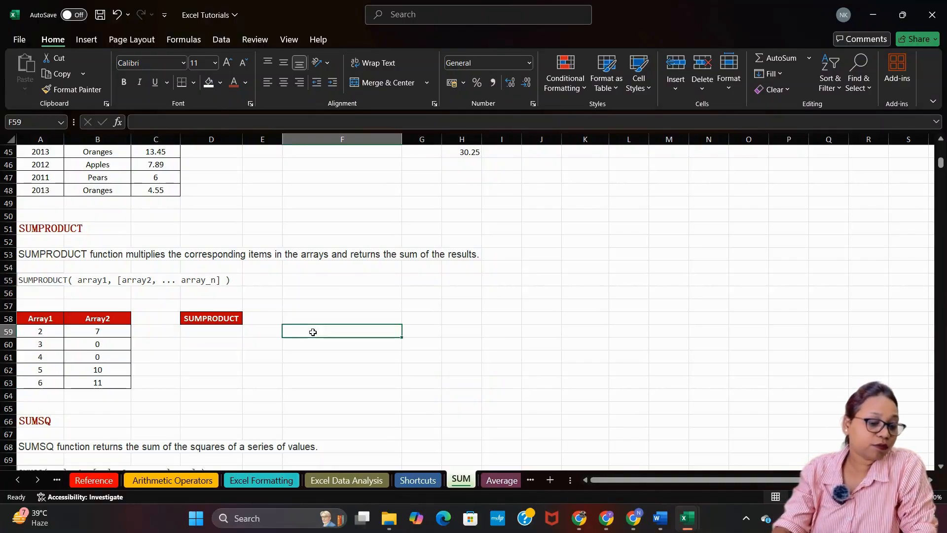
pyautogui.write('=s')
pyautogui.write('u')
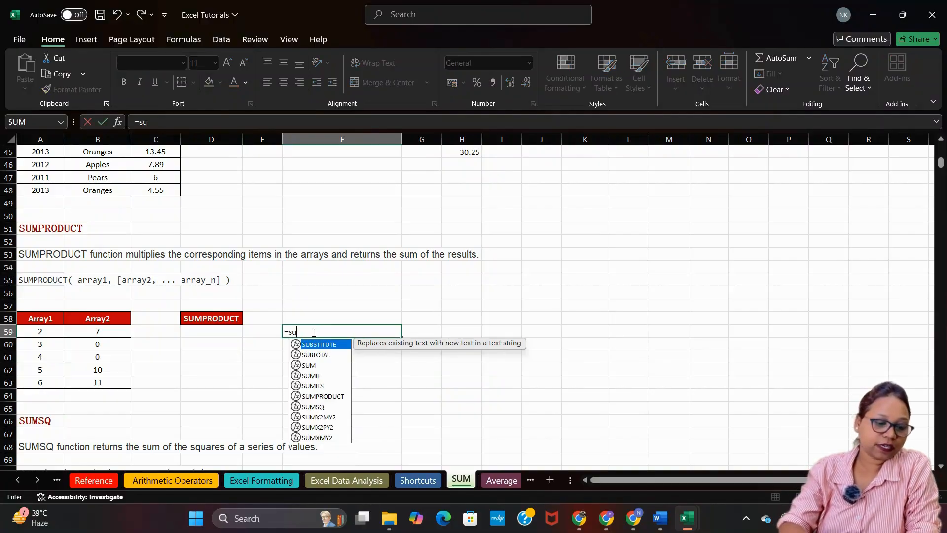
pyautogui.write('mpr')
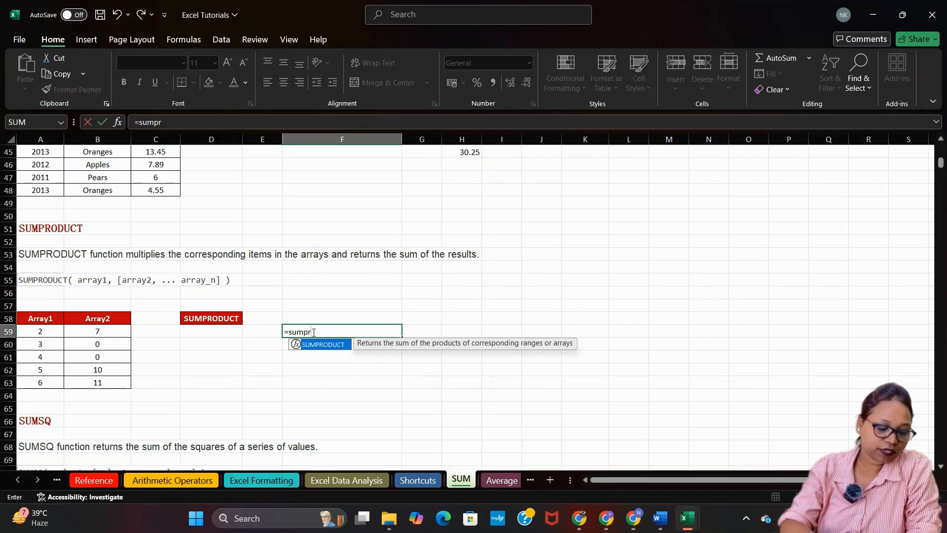
pyautogui.press('Tab')
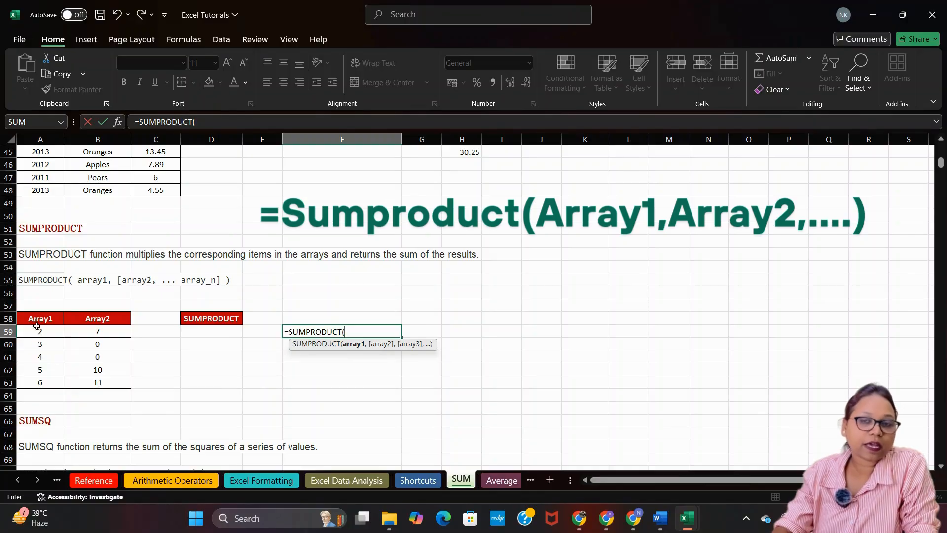
pyautogui.moveTo(37, 331); pyautogui.dragTo(42, 381)
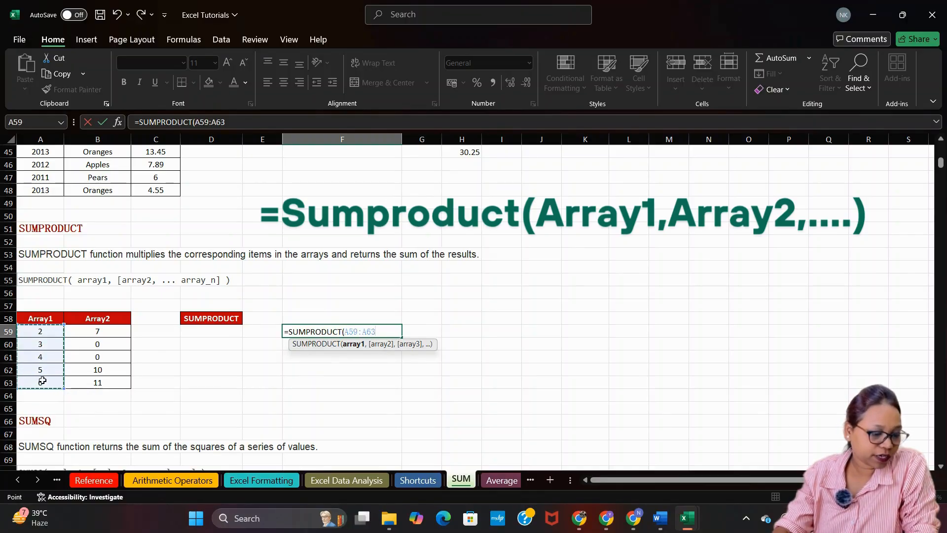
pyautogui.write(',')
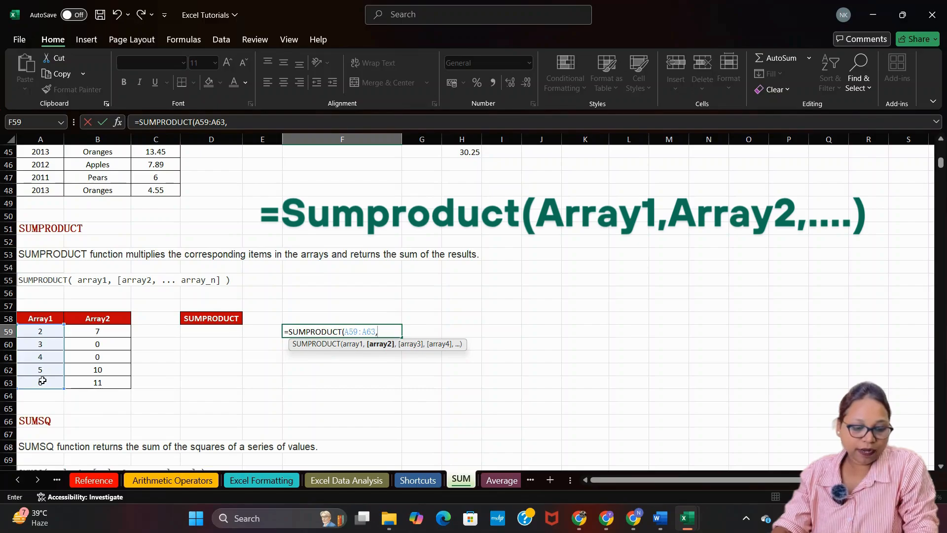
pyautogui.moveTo(90, 331); pyautogui.dragTo(92, 382)
pyautogui.press('Return')
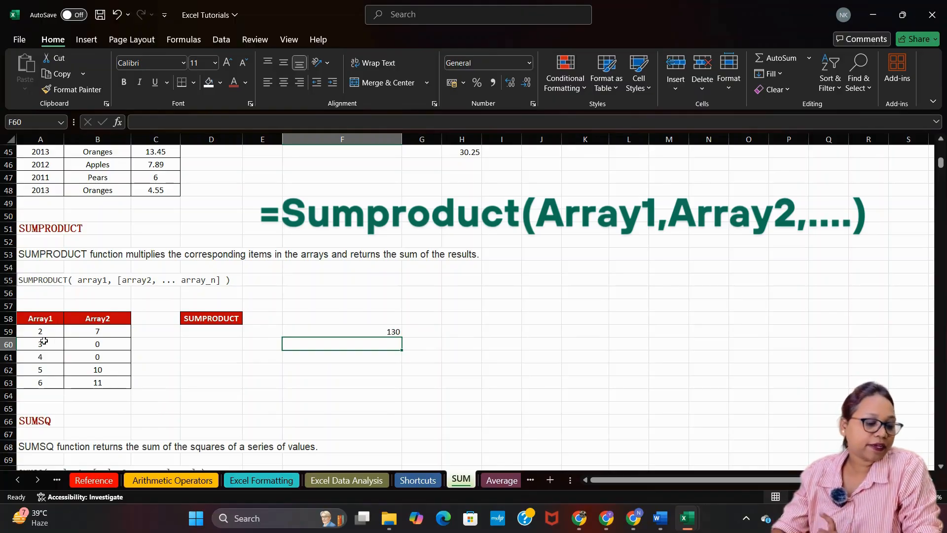
# Step: Multiply each Array1 and Array2 pair beside the table with =A59*B59 in C59, filled down to C63
pyautogui.moveTo(31, 335); pyautogui.dragTo(92, 369)
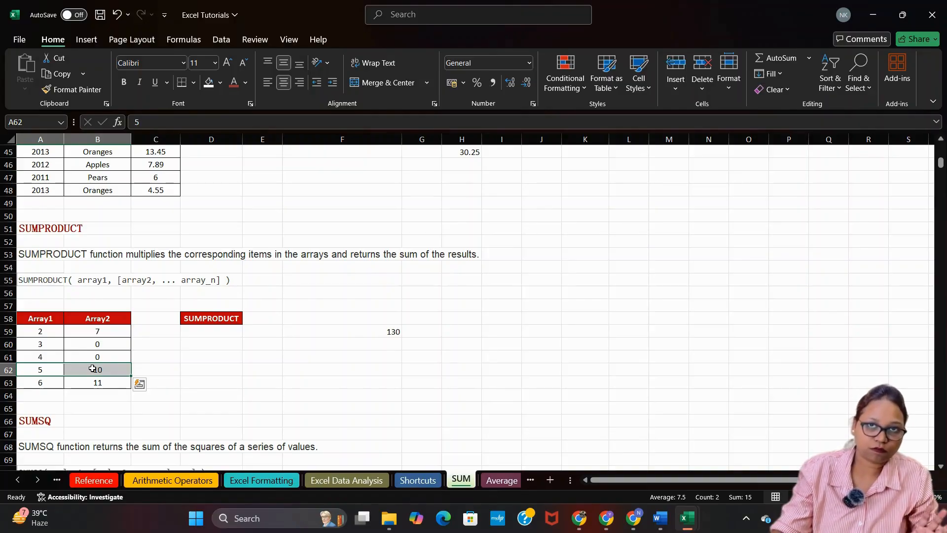
pyautogui.click(160, 328)
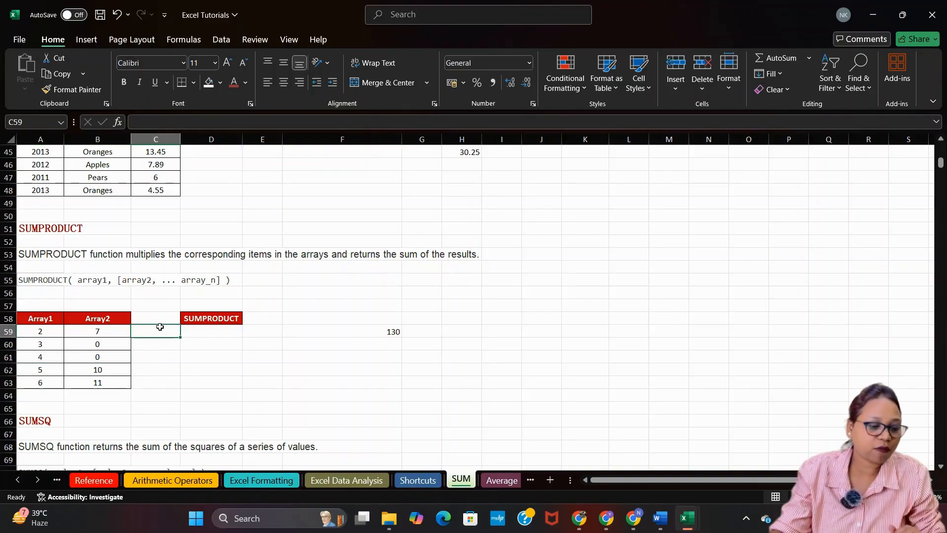
pyautogui.write('=')
pyautogui.click(40, 331)
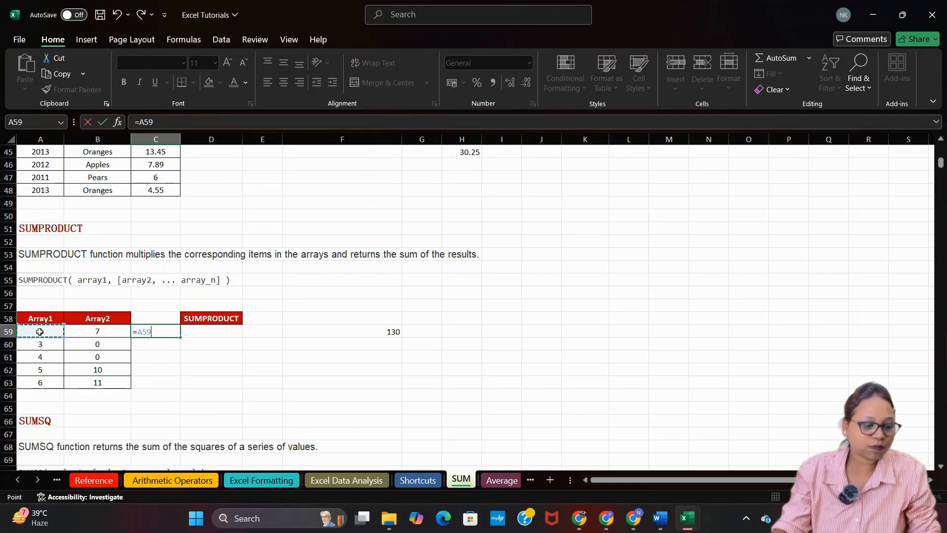
pyautogui.write('*')
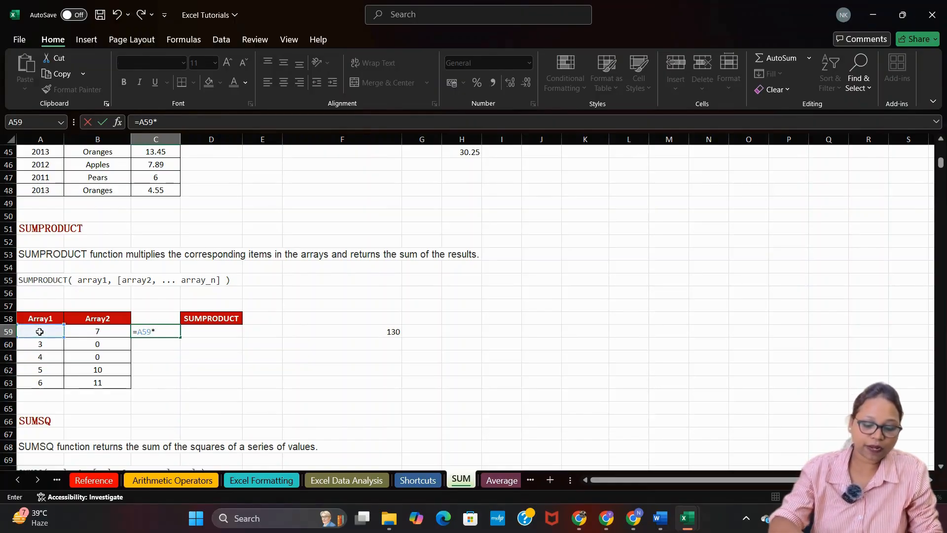
pyautogui.click(95, 334)
pyautogui.press('Return')
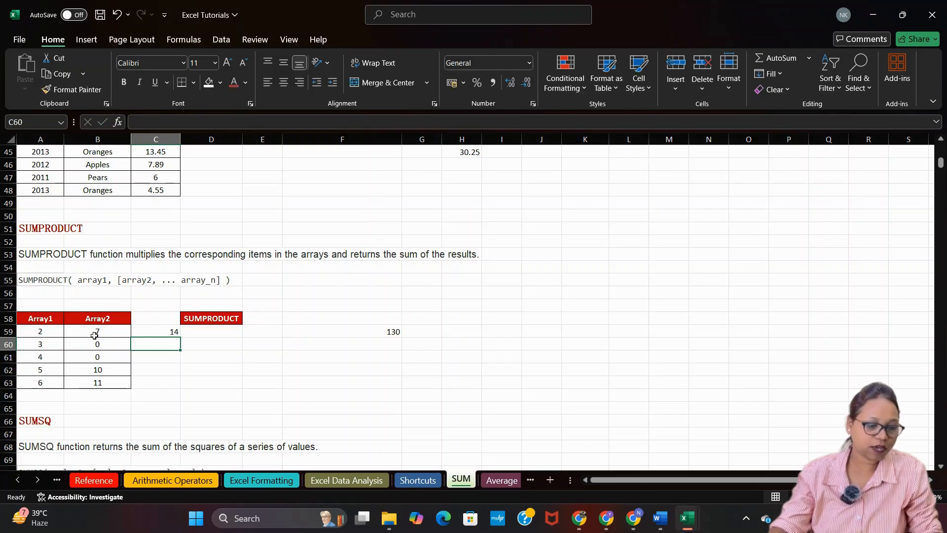
pyautogui.click(165, 332)
pyautogui.moveTo(180, 338); pyautogui.dragTo(178, 383)
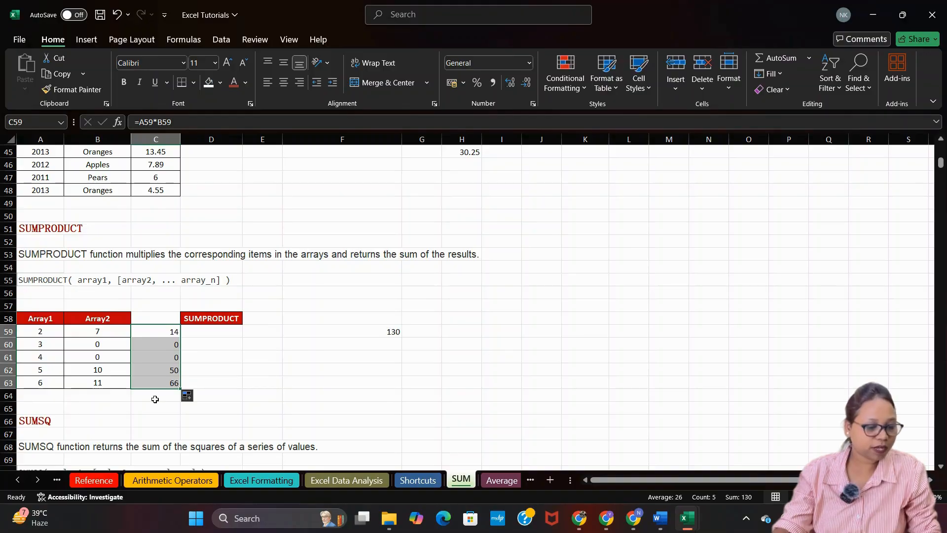
# Step: Total the row products C59:C63 in C64 with AutoSum
pyautogui.click(157, 393)
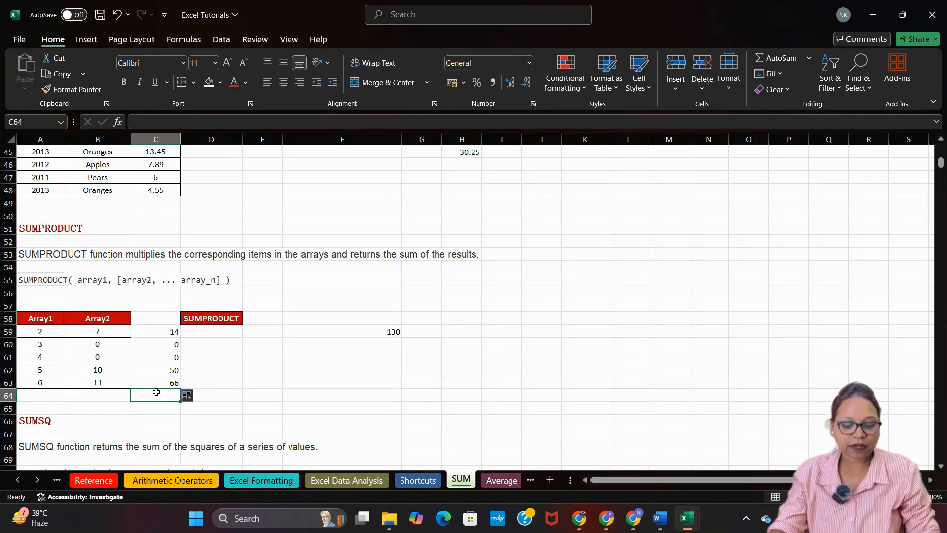
pyautogui.moveTo(156, 331); pyautogui.dragTo(165, 394)
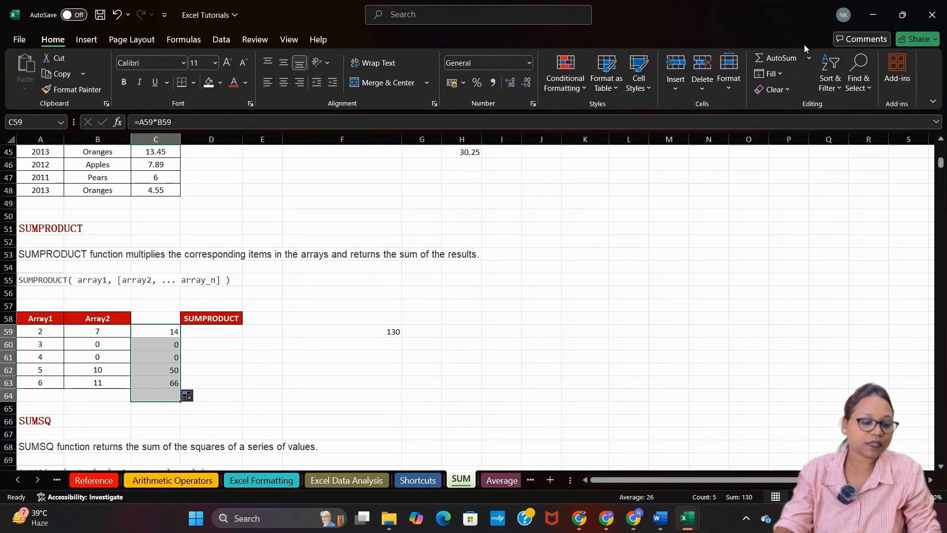
pyautogui.click(777, 57)
pyautogui.click(558, 367)
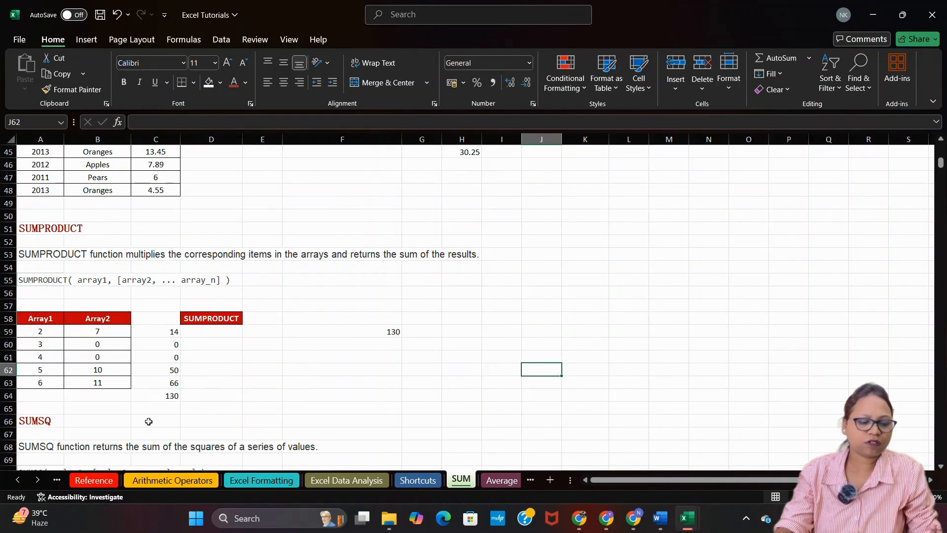
# Step: Compare the manual total in C64 with the SUMPRODUCT formula and result in F59
pyautogui.click(168, 394)
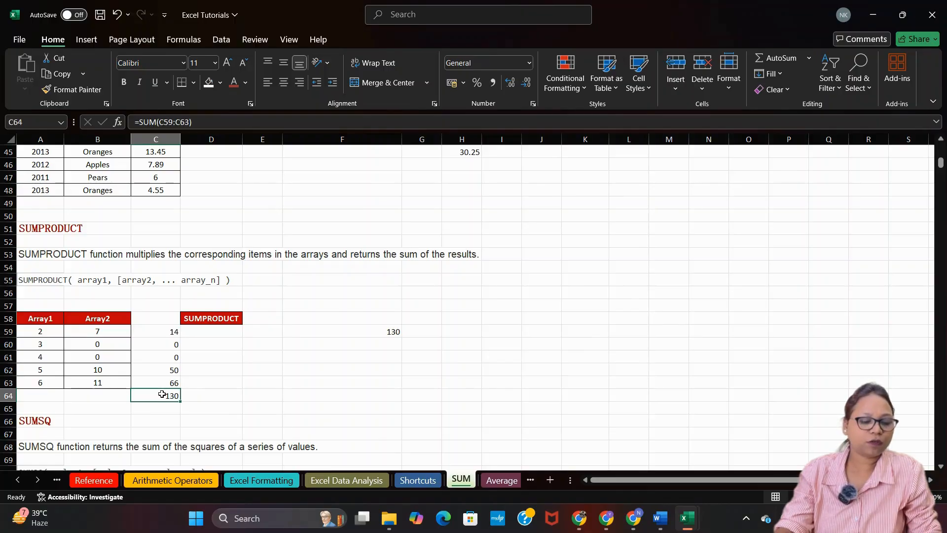
pyautogui.click(358, 328)
pyautogui.click(171, 394)
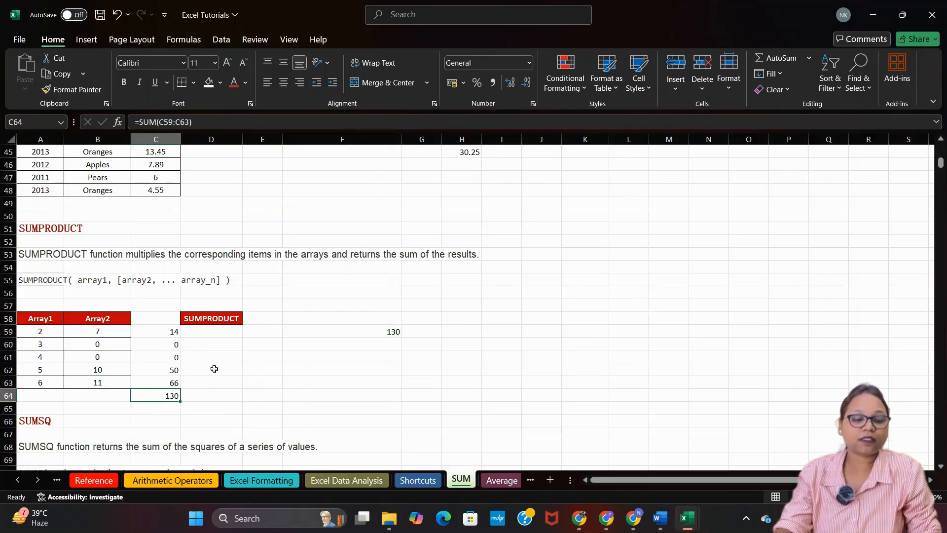
pyautogui.click(321, 327)
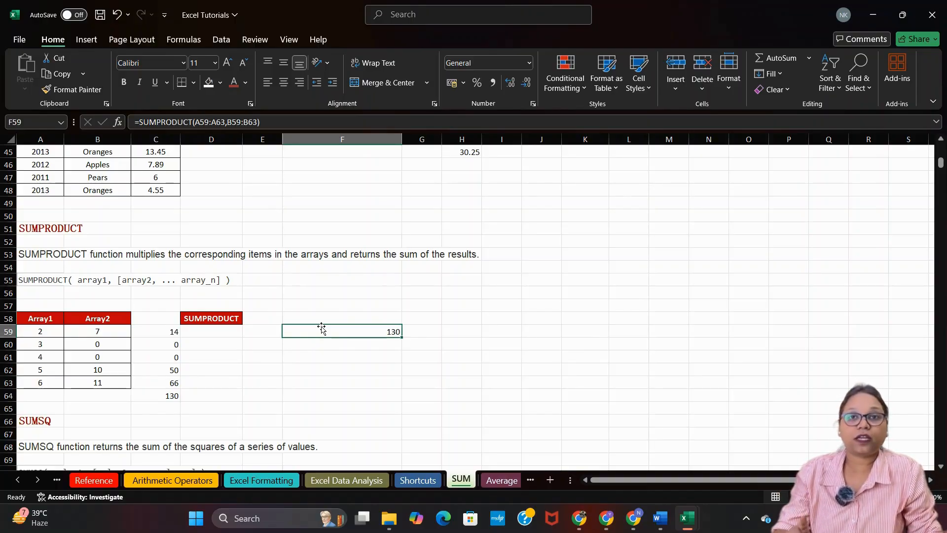
# Step: In D10, beside the SUM table's total, calculate the SUMPRODUCT of quantities A7:A9 and unit prices B7:B9
pyautogui.moveTo(942, 167); pyautogui.dragTo(942, 148)
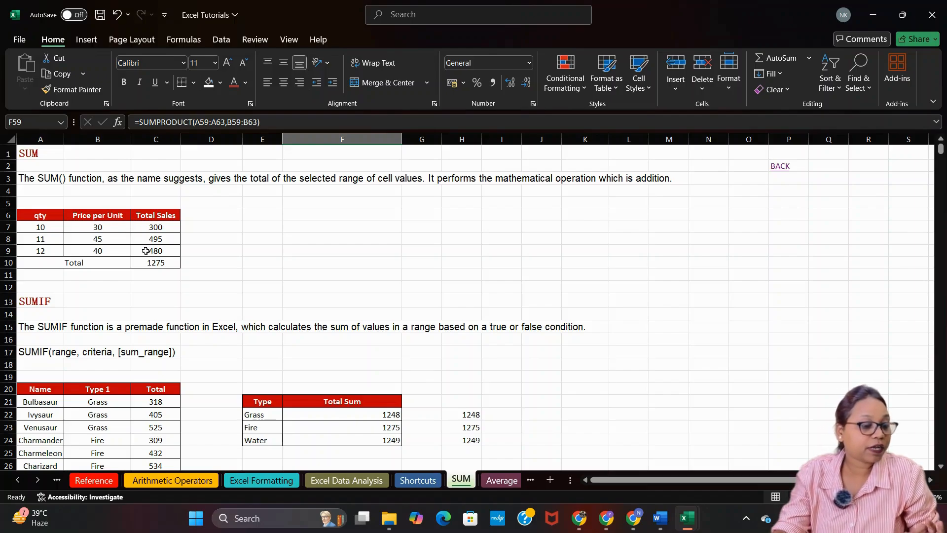
pyautogui.click(167, 266)
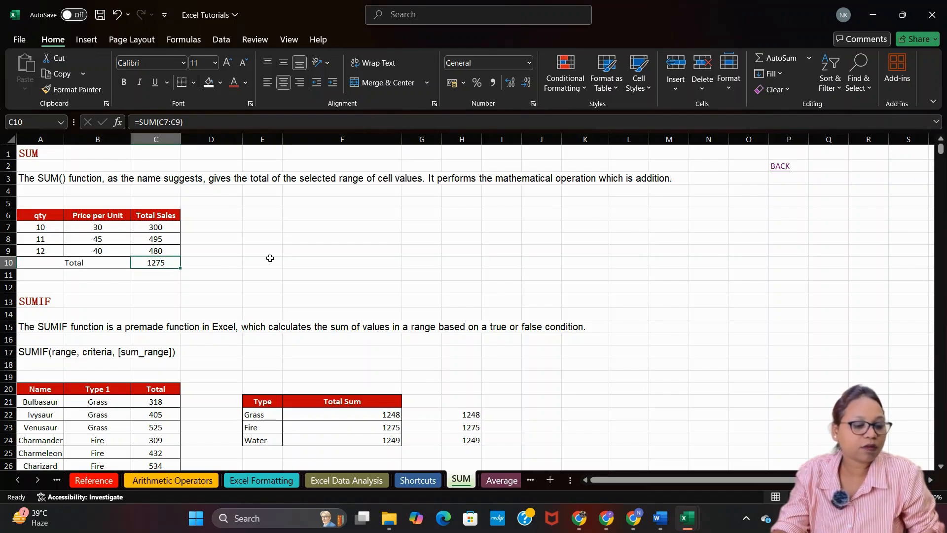
pyautogui.click(230, 267)
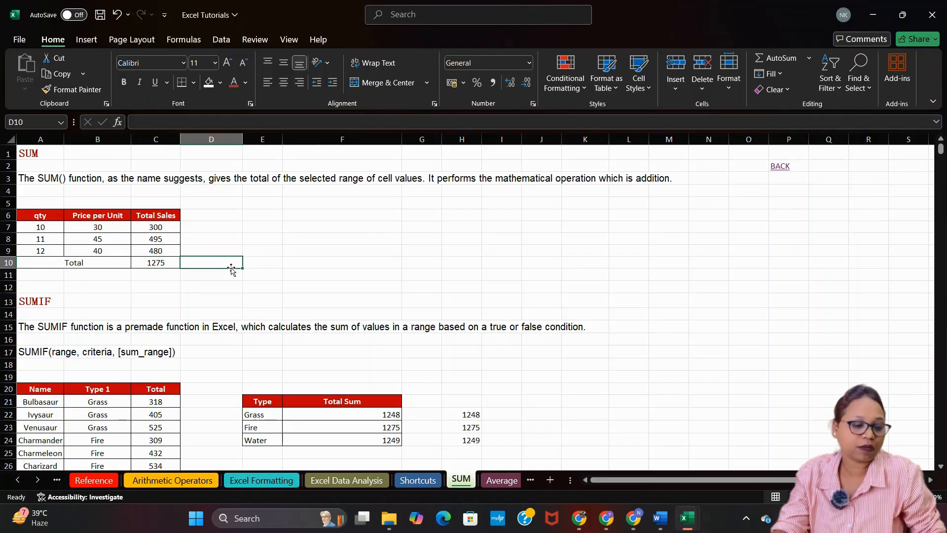
pyautogui.write('=sum')
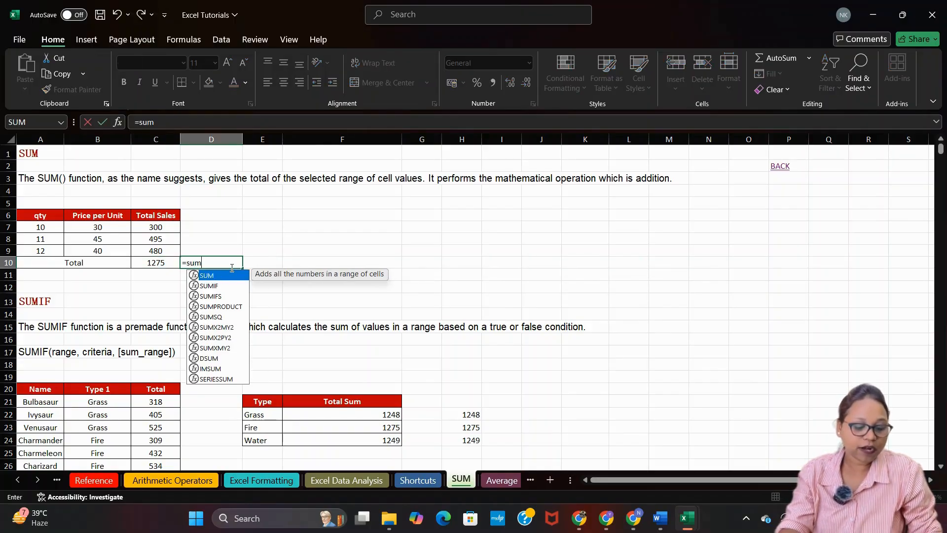
pyautogui.press('Down')
pyautogui.press('Down')
pyautogui.press('Down')
pyautogui.press('Tab')
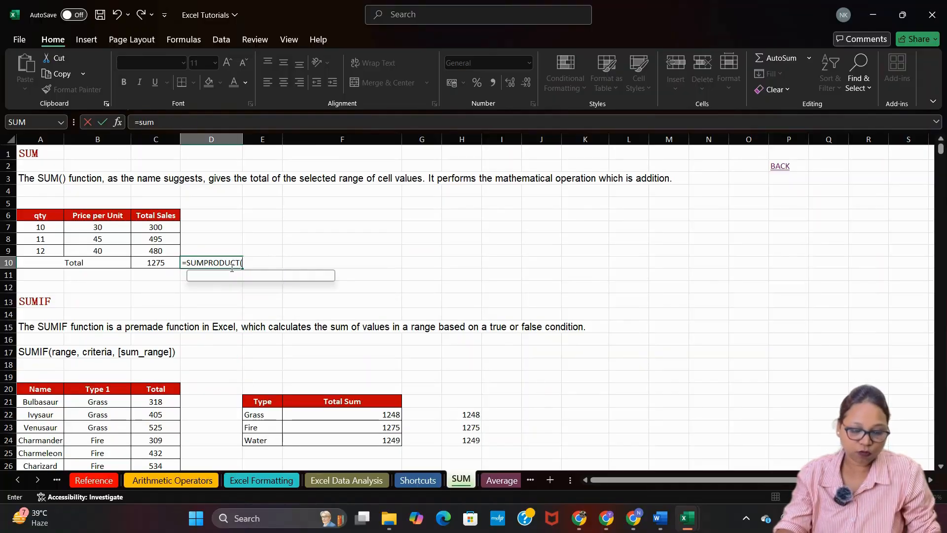
pyautogui.moveTo(42, 228); pyautogui.dragTo(91, 250)
pyautogui.write(',')
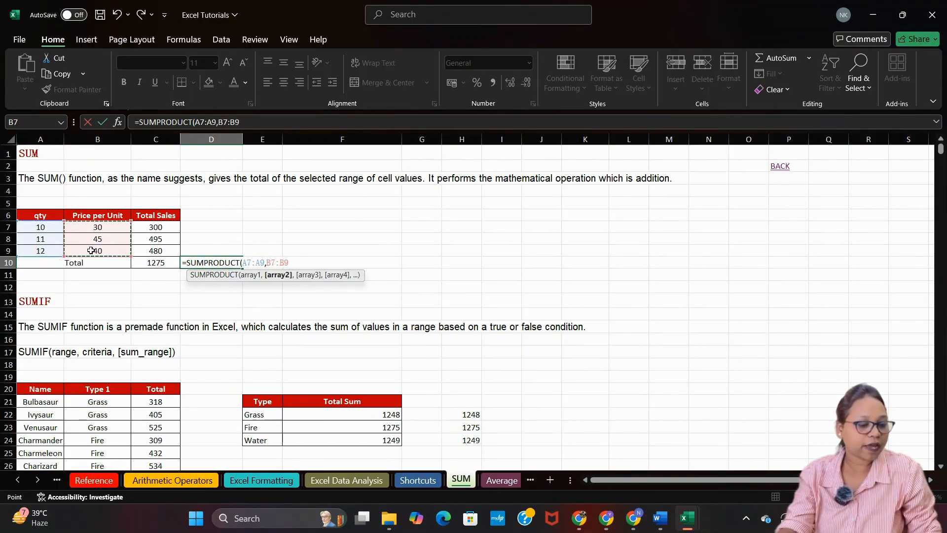
pyautogui.press('Return')
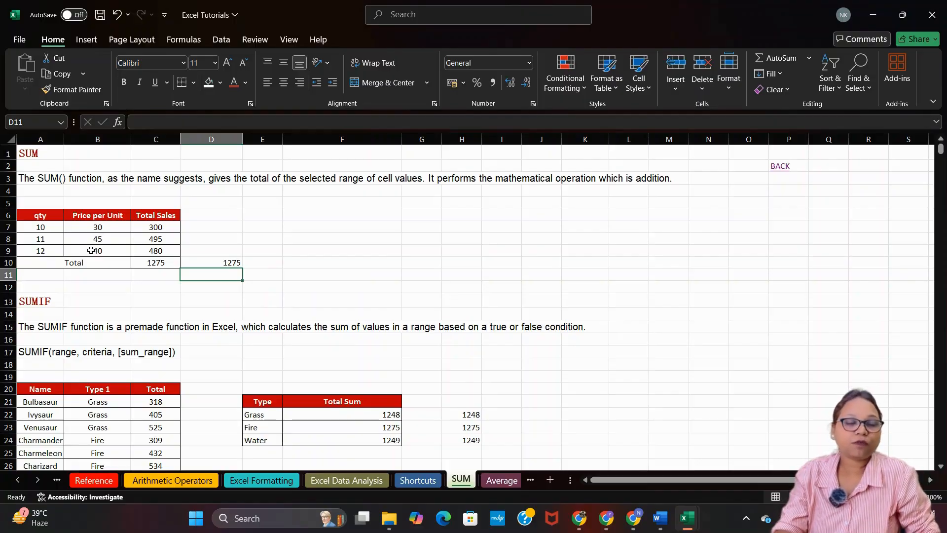
pyautogui.scroll(-4, 481, 241)
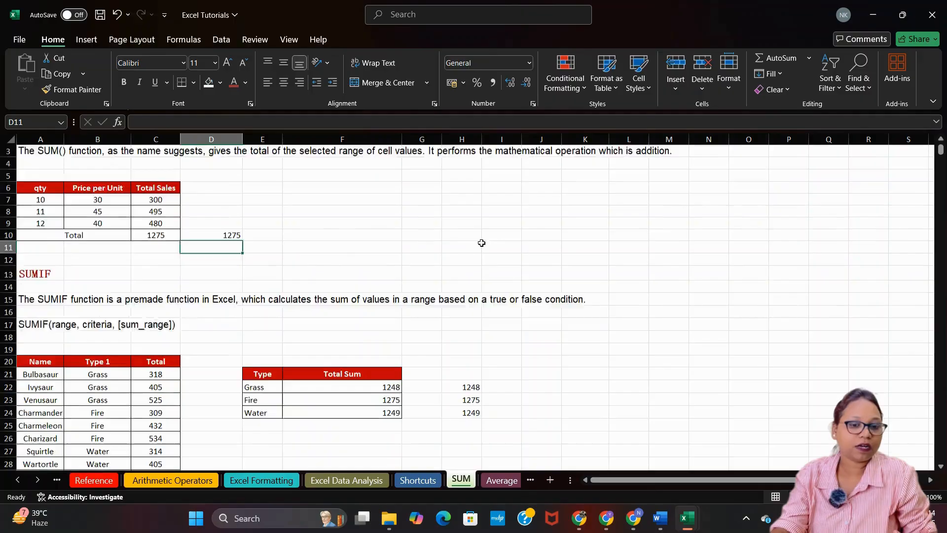
# Step: In D74, under the SUMSQ heading, calculate the sum of squares of the Array1 values with =SUMSQ(A73:A77)
pyautogui.scroll(-17, 512, 284)
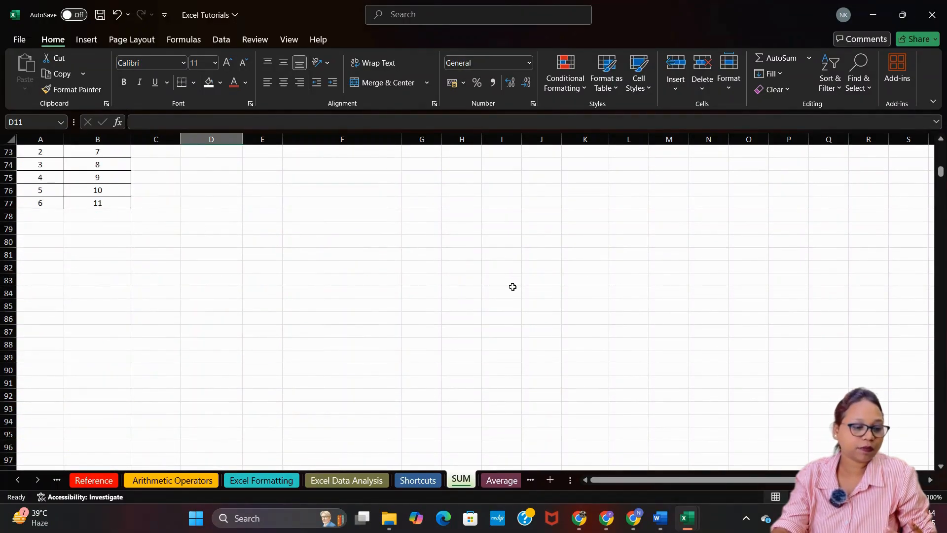
pyautogui.scroll(1, 512, 287)
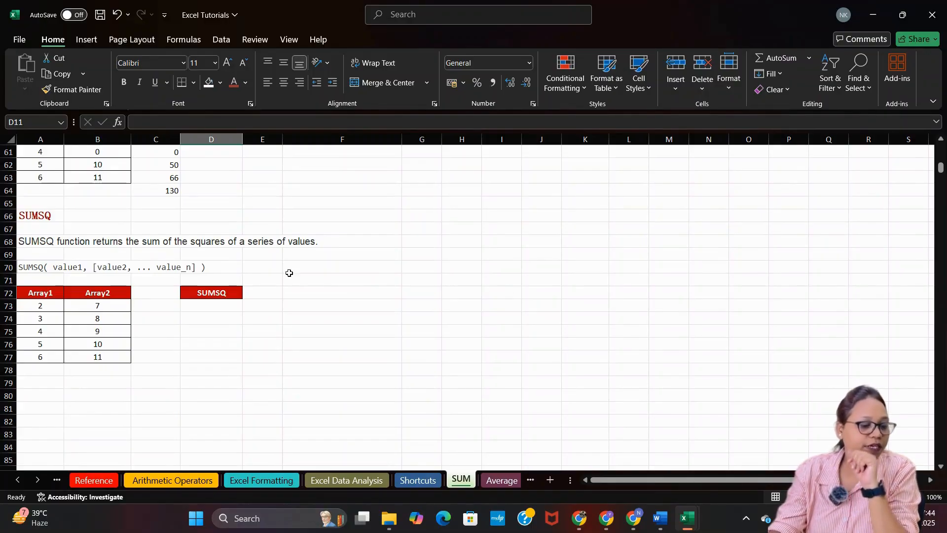
pyautogui.click(210, 319)
pyautogui.write('=sum')
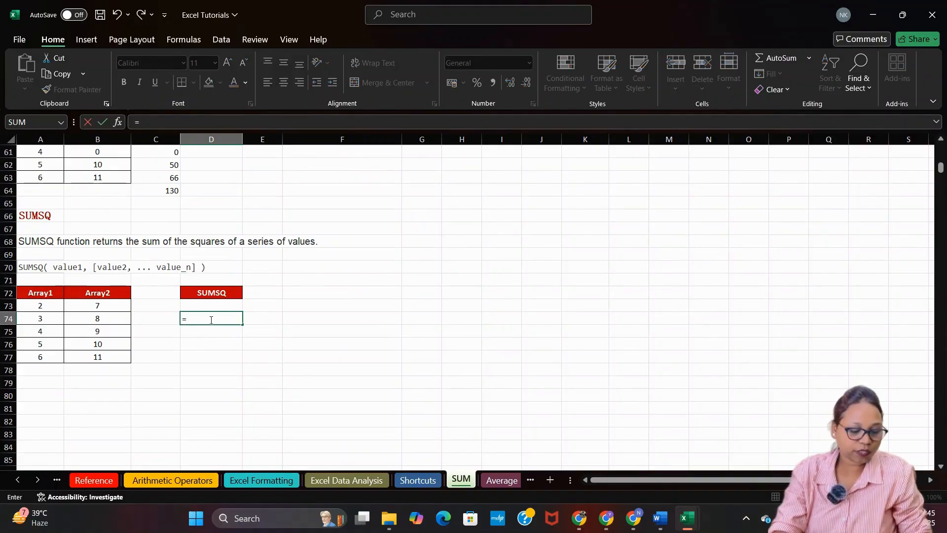
pyautogui.press('Down')
pyautogui.press('Down')
pyautogui.press('Down')
pyautogui.press('Down')
pyautogui.press('Down')
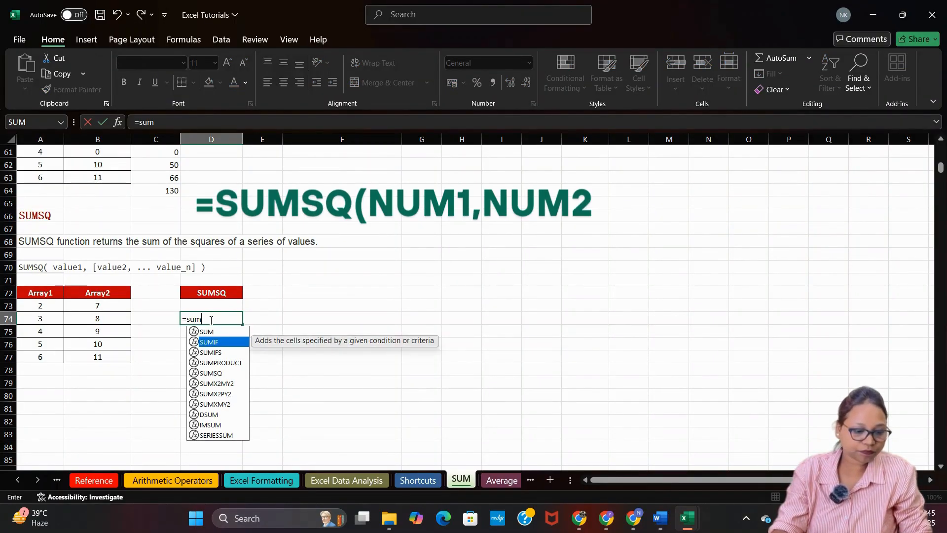
pyautogui.press('Up')
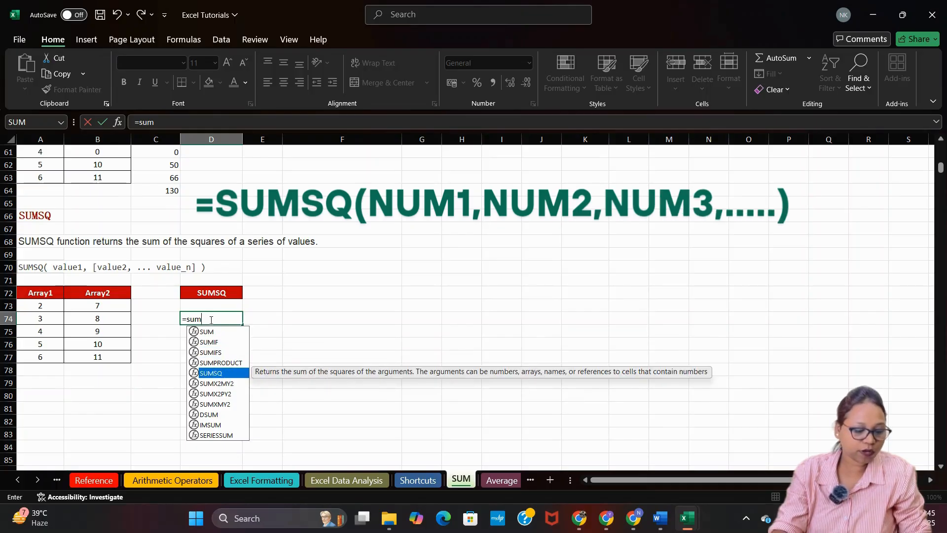
pyautogui.press('Tab')
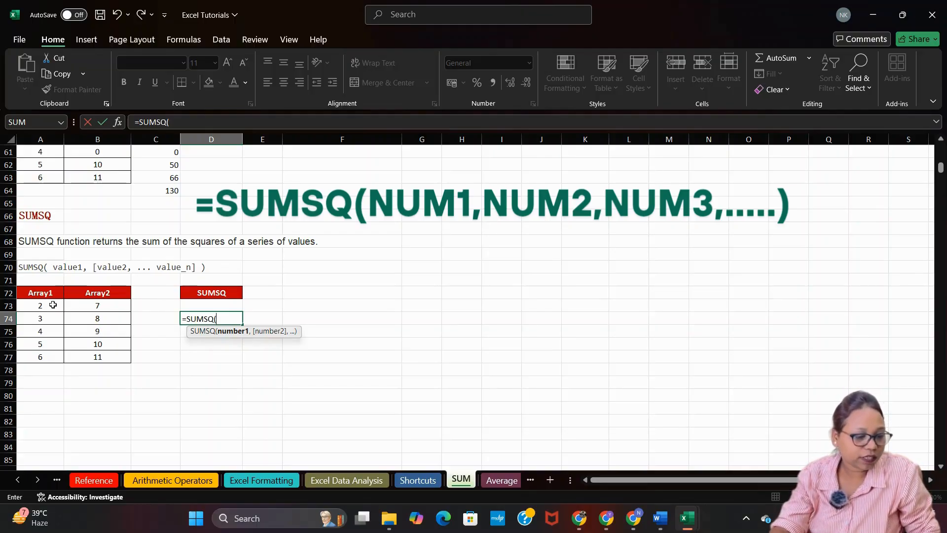
pyautogui.moveTo(48, 305); pyautogui.dragTo(52, 363)
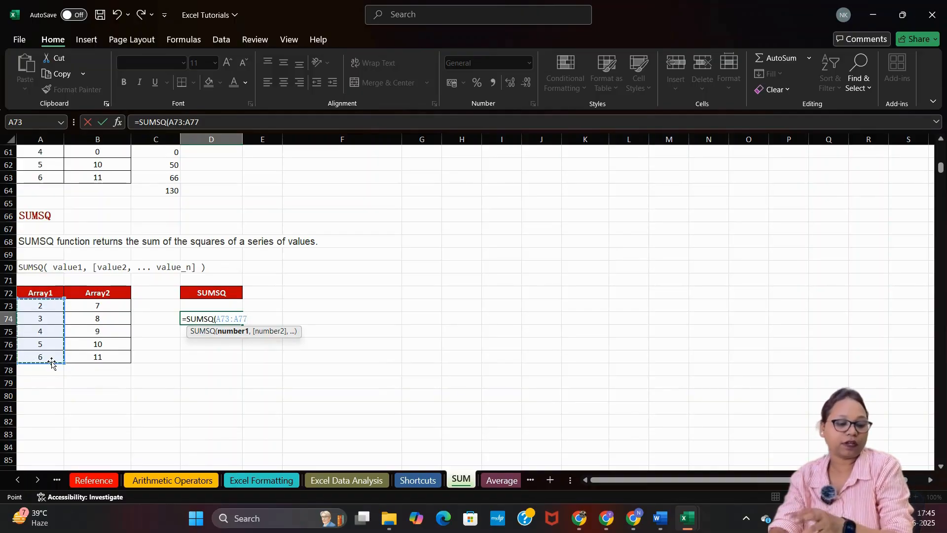
pyautogui.press('Return')
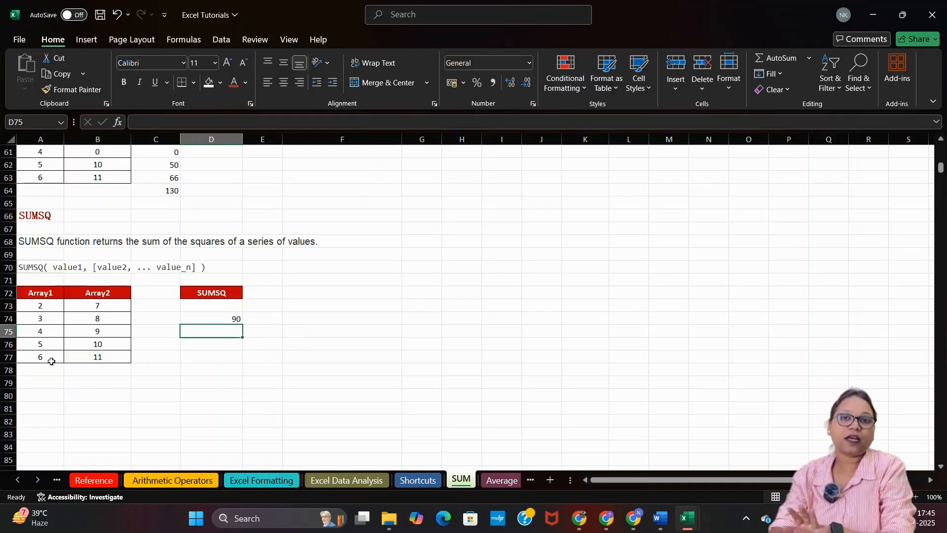
# Step: Square each Array1 value beside the SUMSQ table with =A73*A73 in C73, filled down to C77
pyautogui.click(164, 306)
pyautogui.write('=')
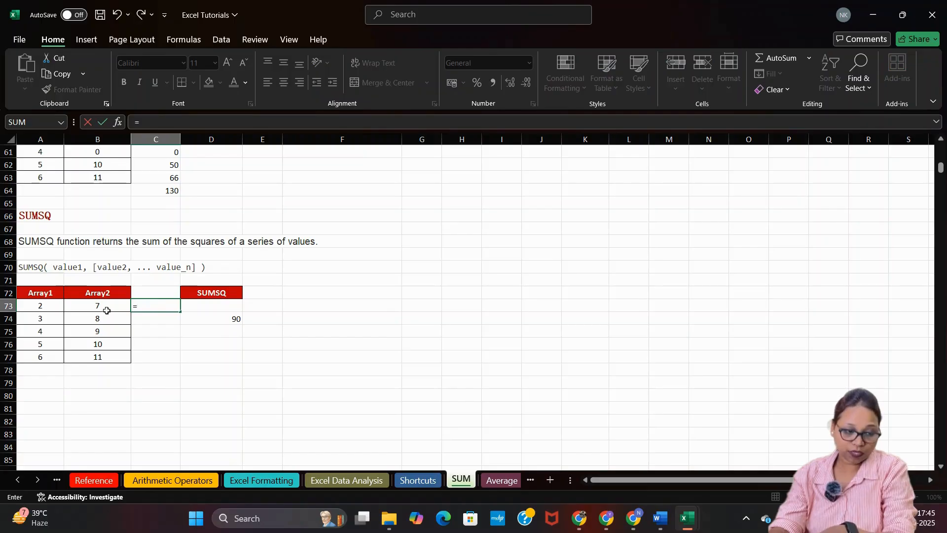
pyautogui.click(33, 307)
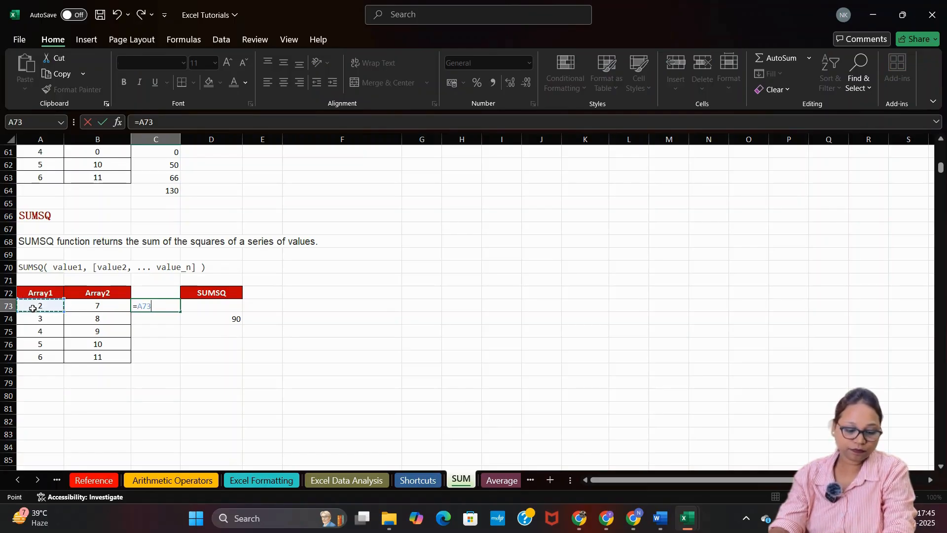
pyautogui.write('*')
pyautogui.click(32, 308)
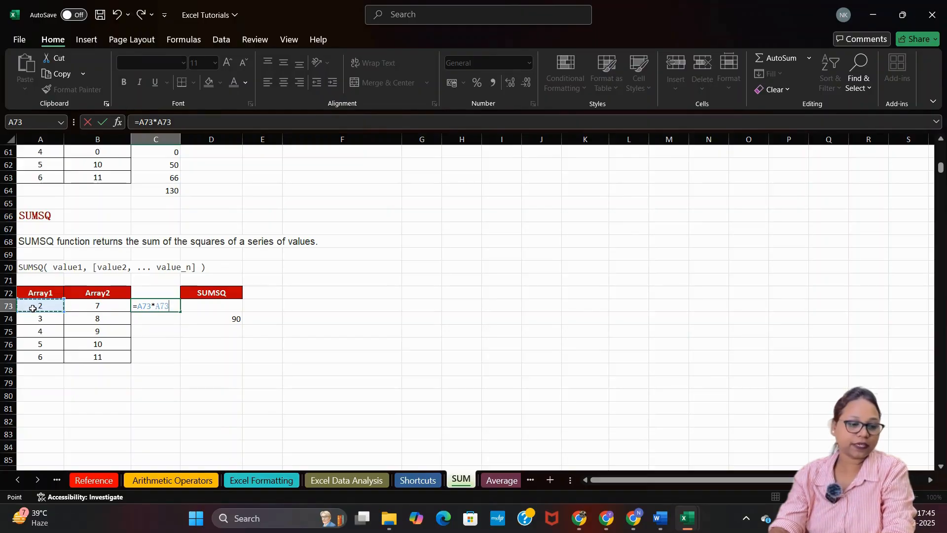
pyautogui.press('Return')
pyautogui.click(165, 312)
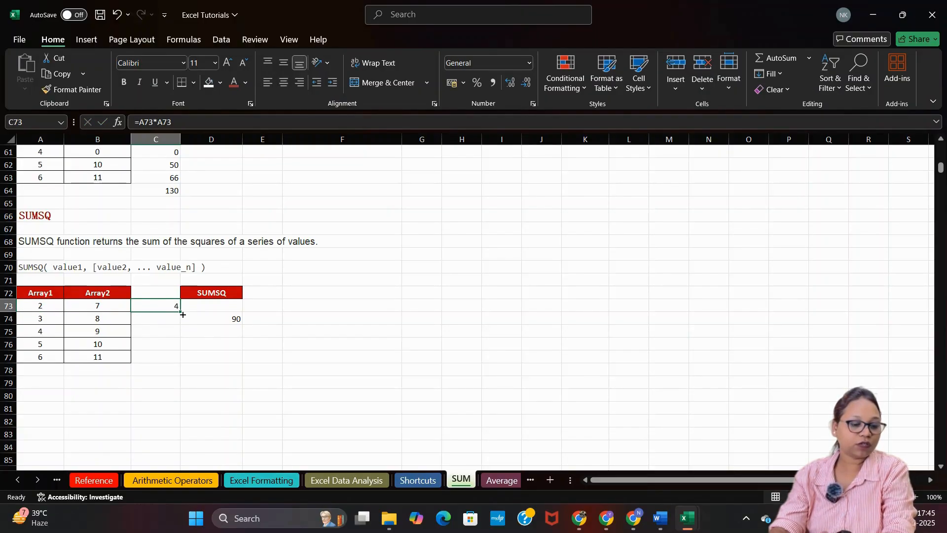
pyautogui.moveTo(181, 312); pyautogui.dragTo(178, 361)
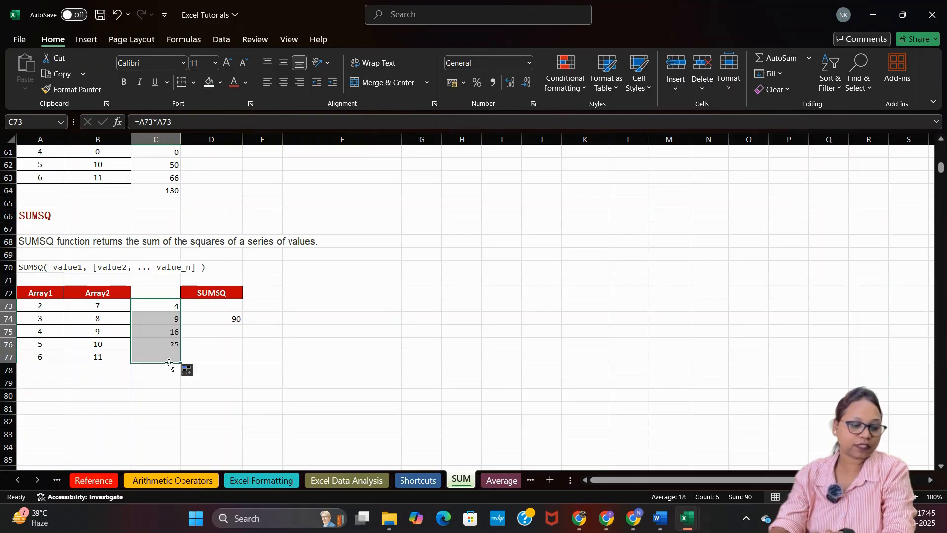
# Step: Total the squared values C73:C77 in C78 with AutoSum
pyautogui.click(160, 372)
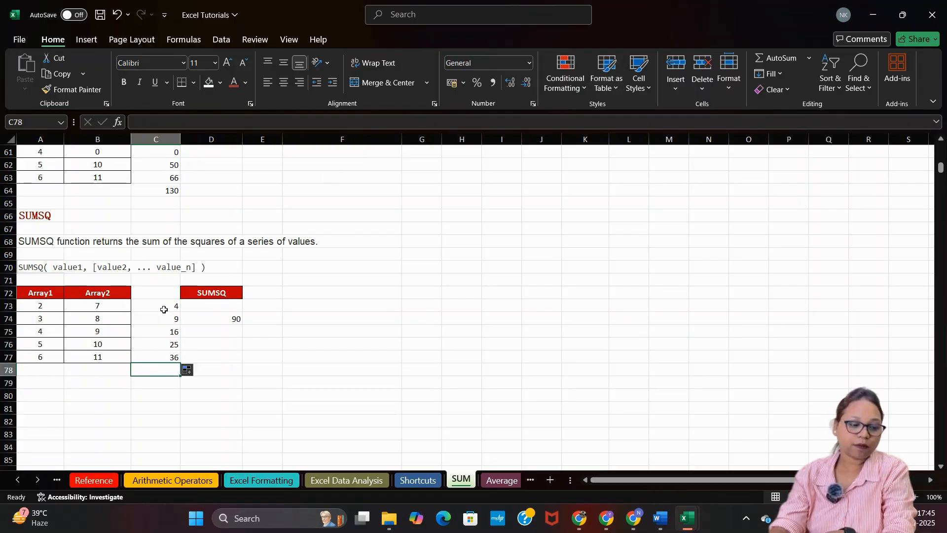
pyautogui.moveTo(164, 311); pyautogui.dragTo(167, 371)
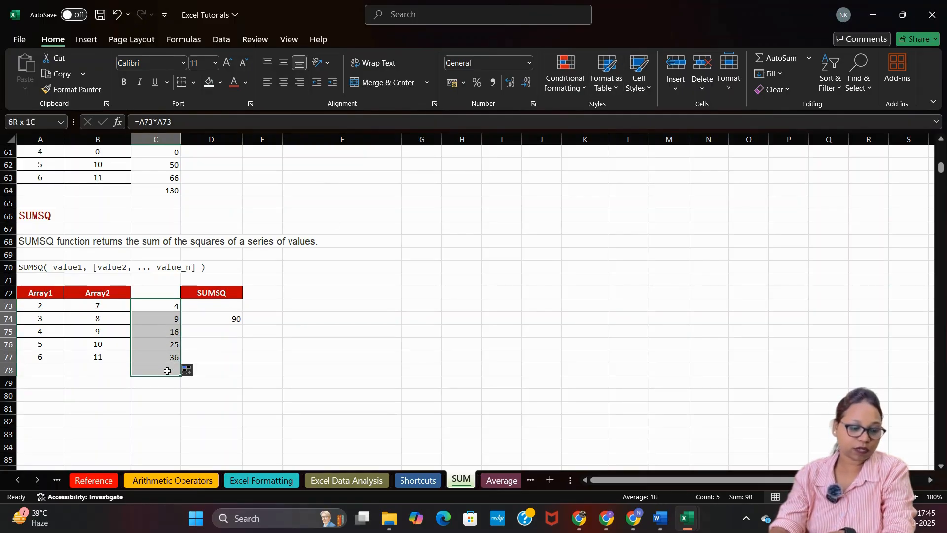
pyautogui.click(780, 61)
pyautogui.click(450, 355)
# Step: Compare the manual total in C78 with the SUMSQ formula and result in D74
pyautogui.click(164, 373)
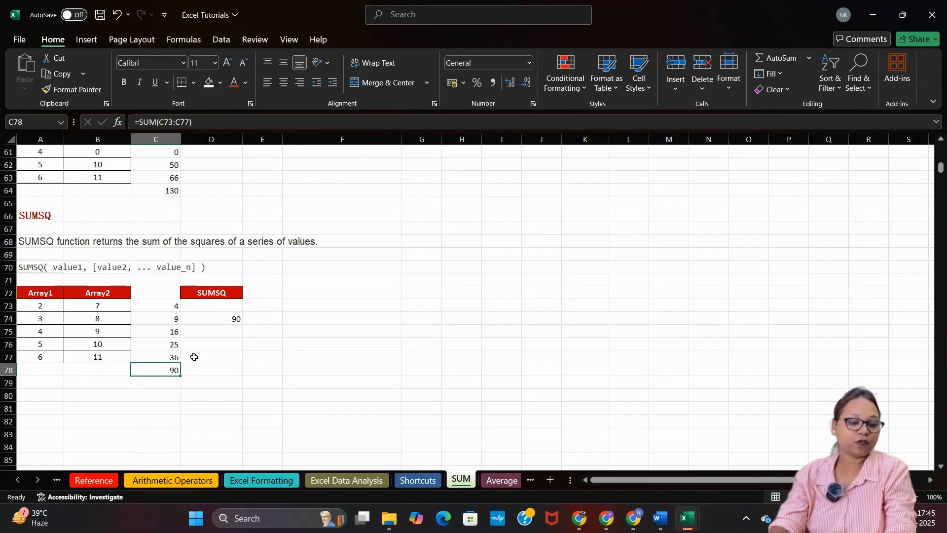
pyautogui.click(224, 319)
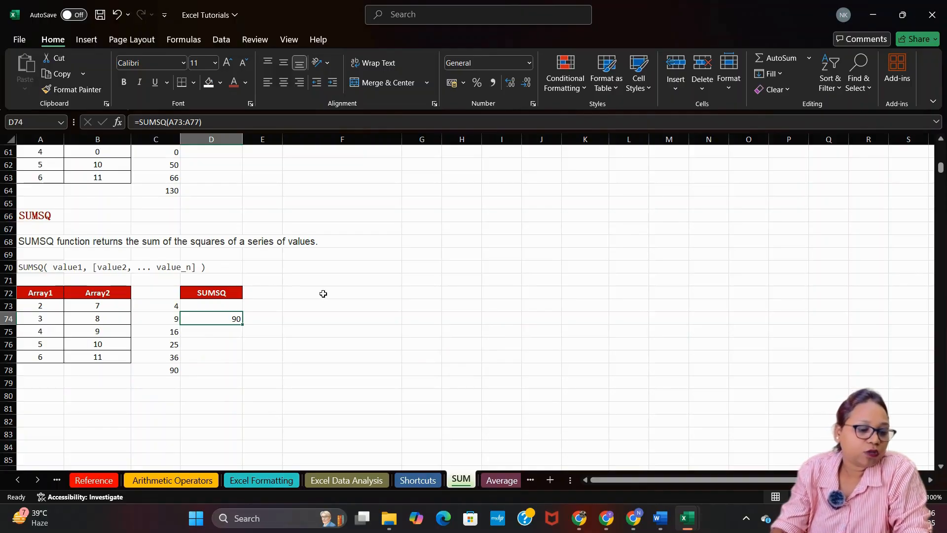
pyautogui.scroll(14, 323, 294)
pyautogui.scroll(5, 323, 294)
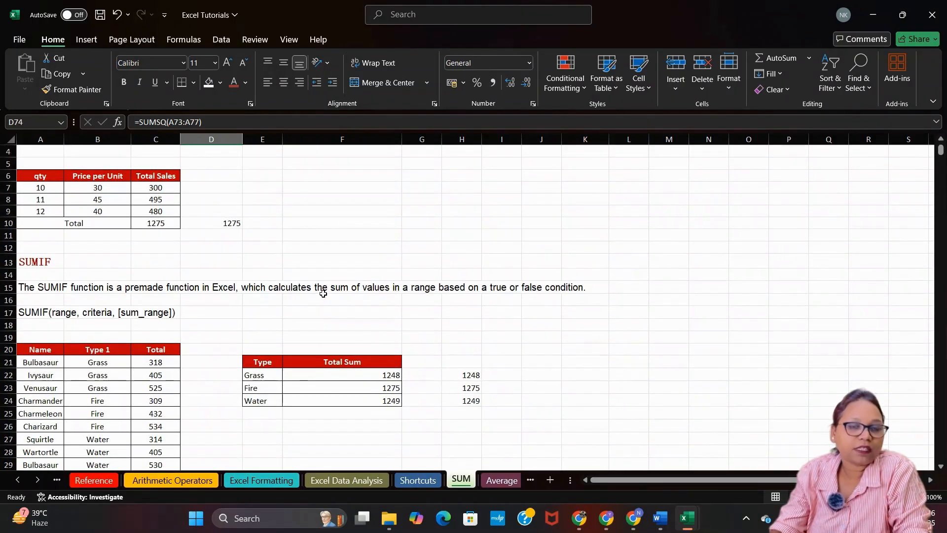